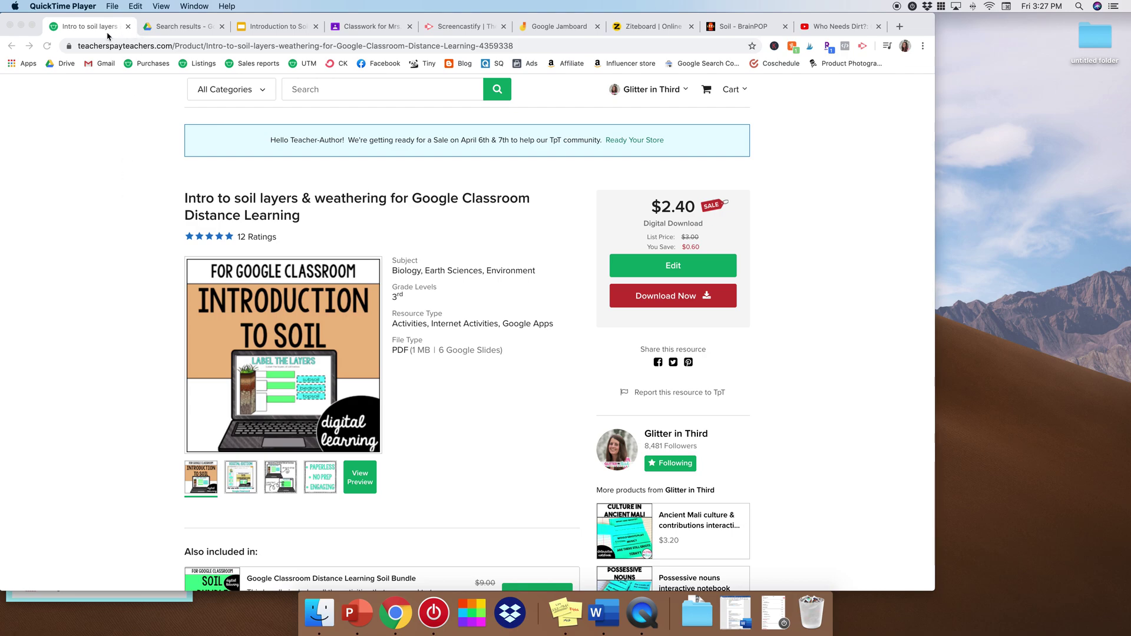
Move the Classwork tab ahead of the soil slides tab and open the Introduction to Soil presentation from Drive.
{"action": "left_click", "coordinate": [178, 31]}
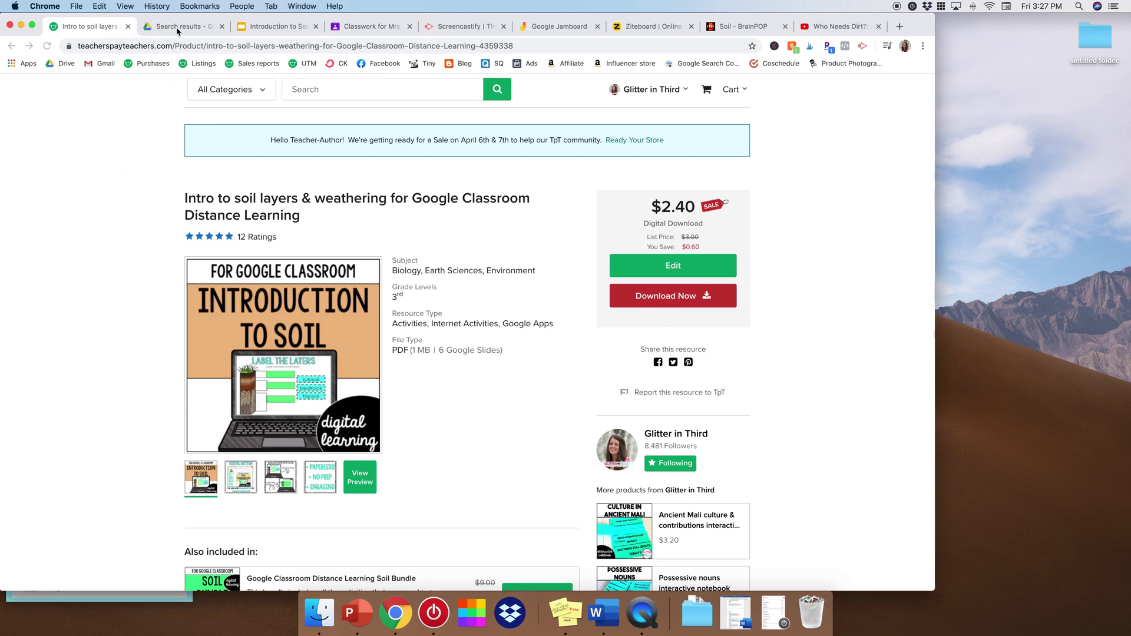
{"action": "left_click", "coordinate": [177, 29]}
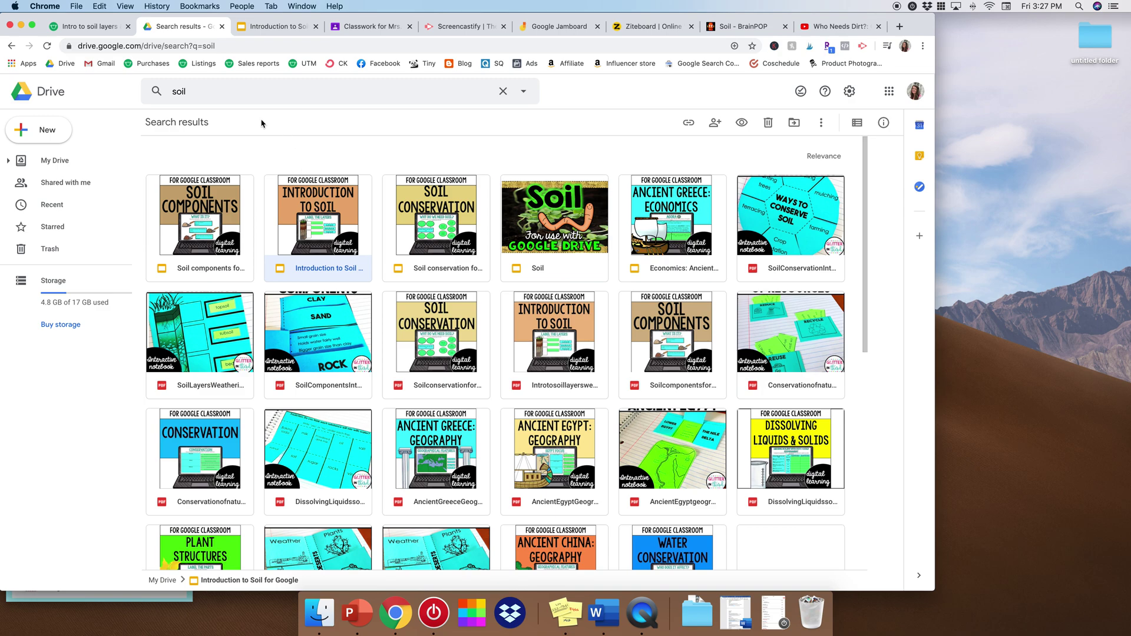
{"action": "left_click_drag", "start_coordinate": [373, 28], "coordinate": [277, 28]}
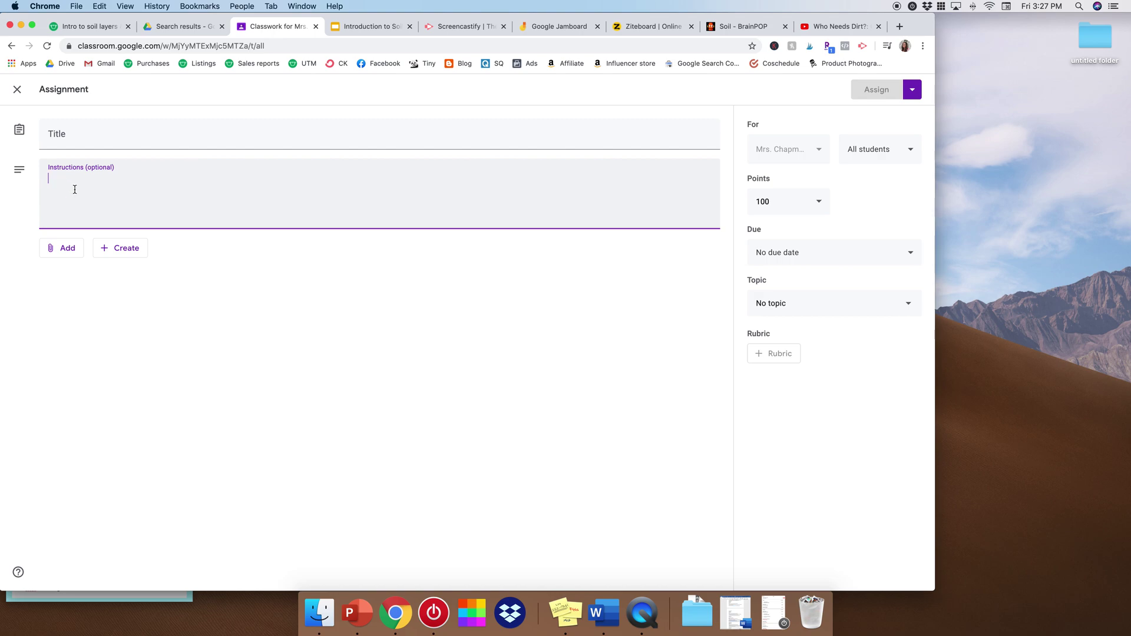
{"action": "left_click", "coordinate": [148, 24]}
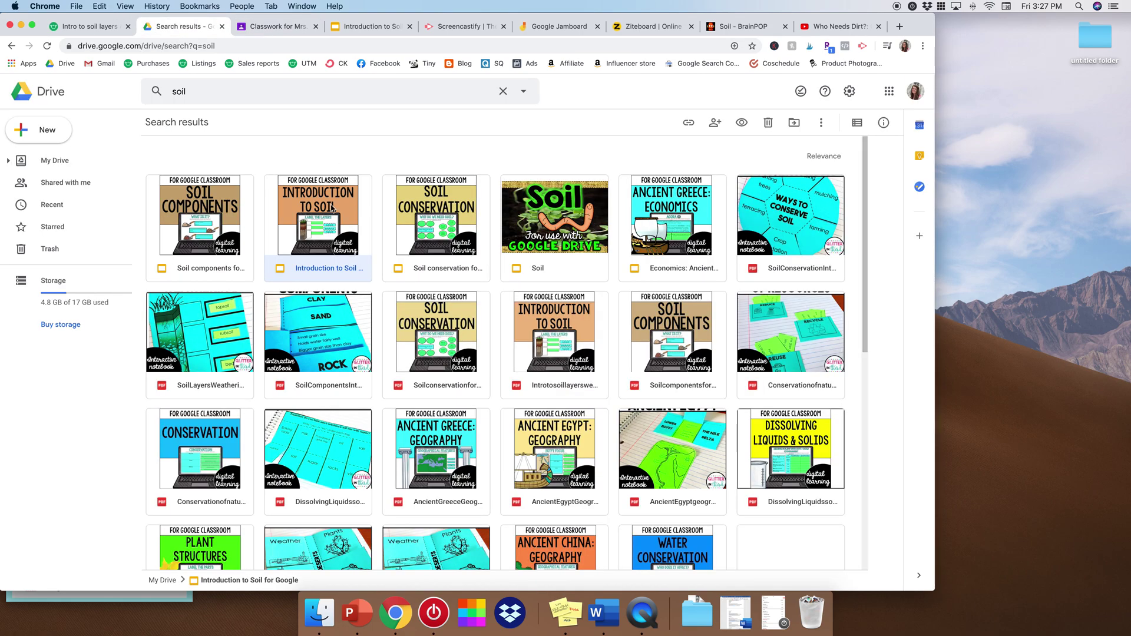
{"action": "double_click", "coordinate": [332, 209]}
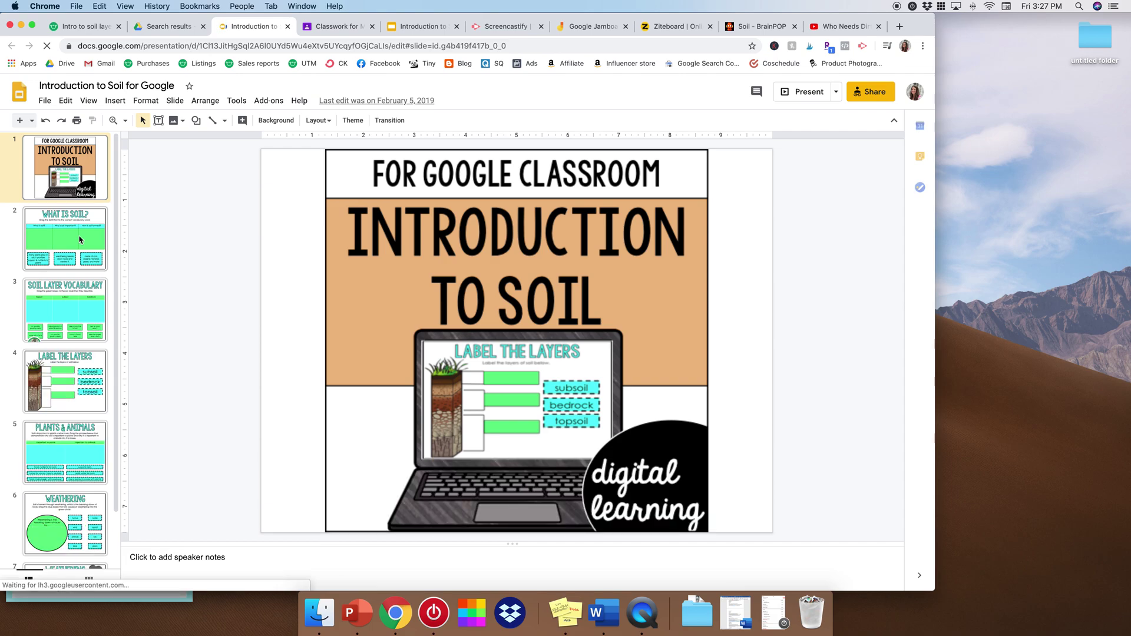
Review slide 2 'What is soil?' and slide 3 'Soil Layer Vocabulary', then return to the assignment form.
{"action": "left_click", "coordinate": [80, 239]}
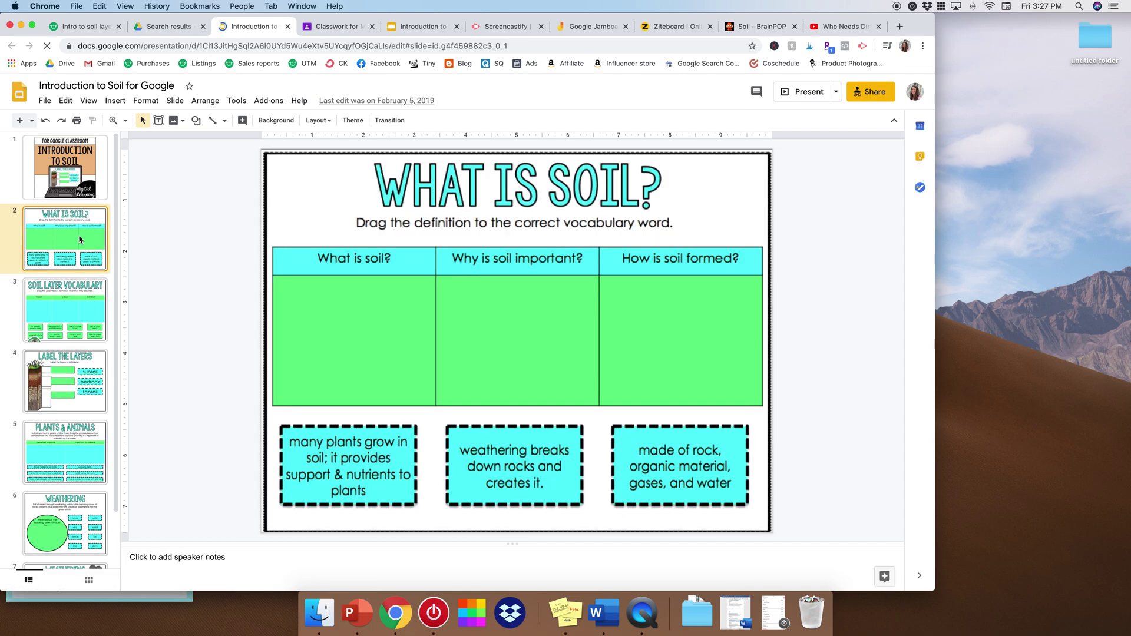
{"action": "left_click", "coordinate": [63, 306]}
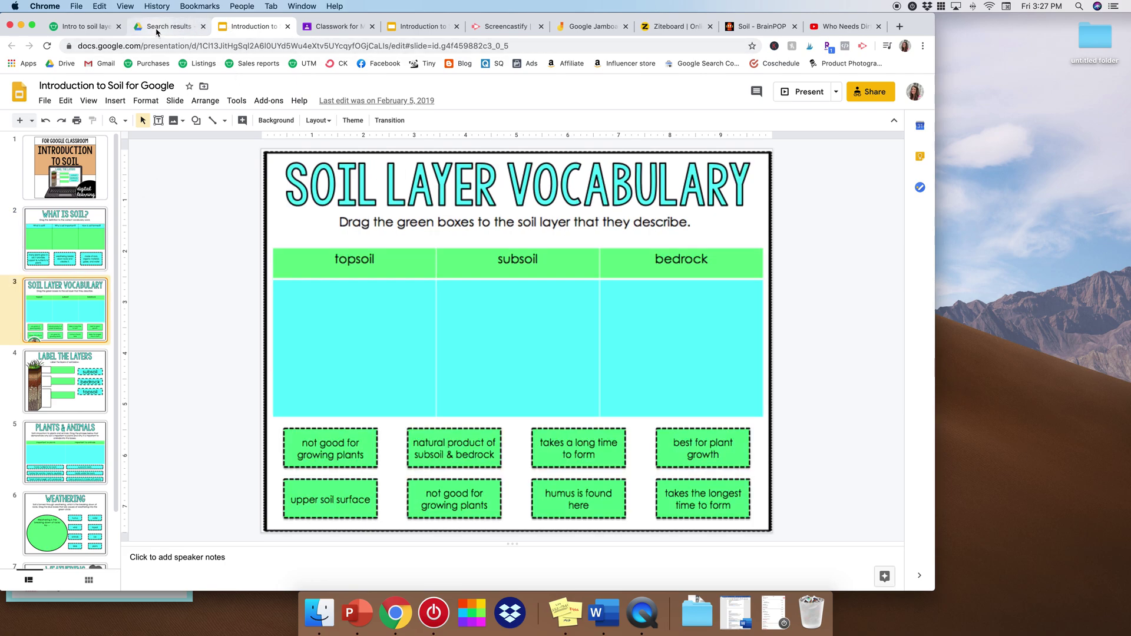
{"action": "left_click", "coordinate": [157, 27]}
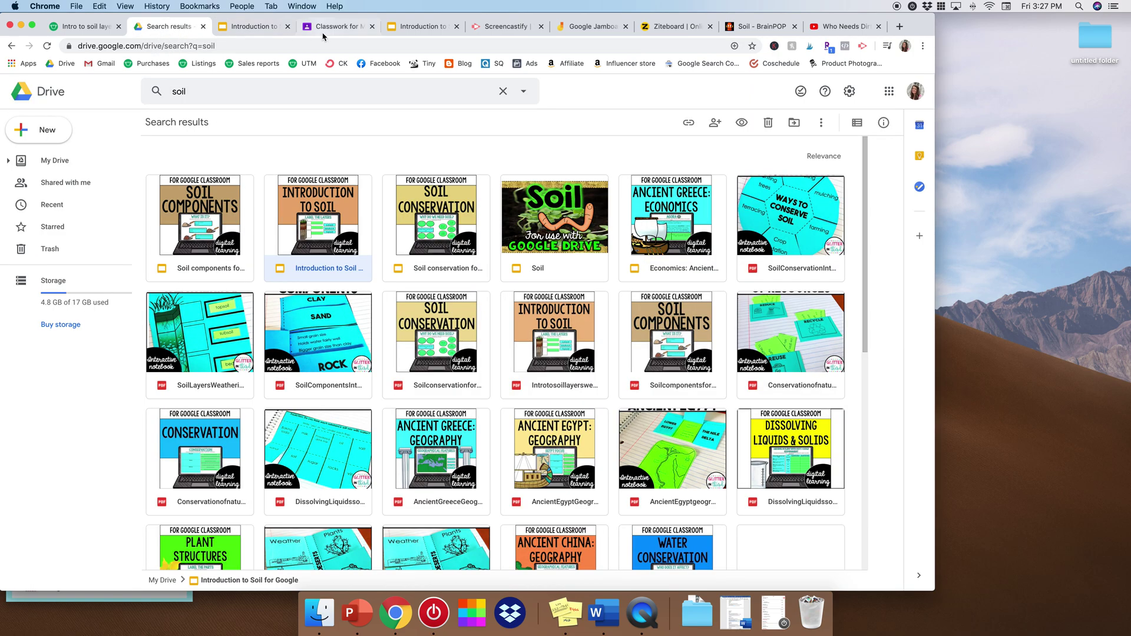
{"action": "left_click", "coordinate": [330, 26]}
Enter '- Complete slides 2 and 3' as the assignment instructions, checking them against the slides.
{"action": "type", "text": "-"}
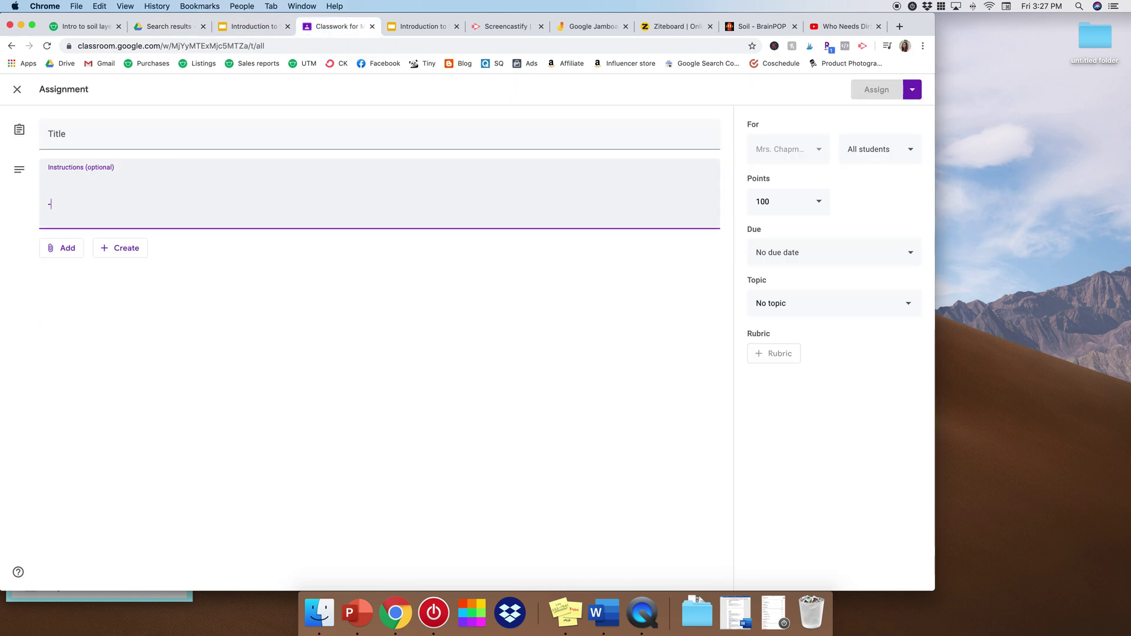
{"action": "type", "text": " Co"}
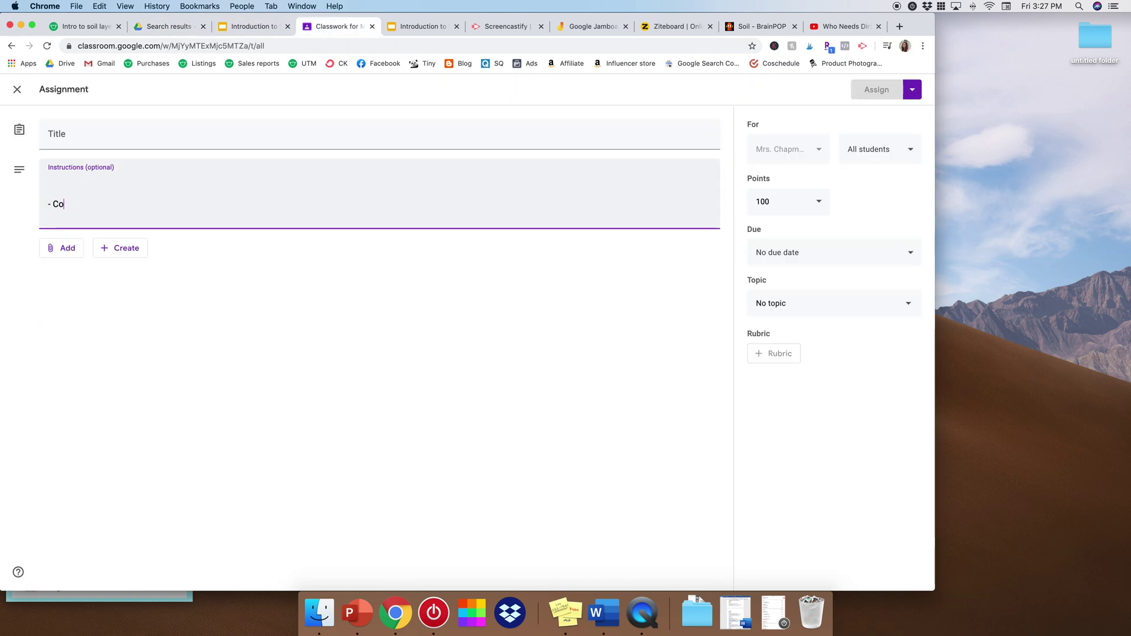
{"action": "type", "text": "mplete slides 2 and 3"}
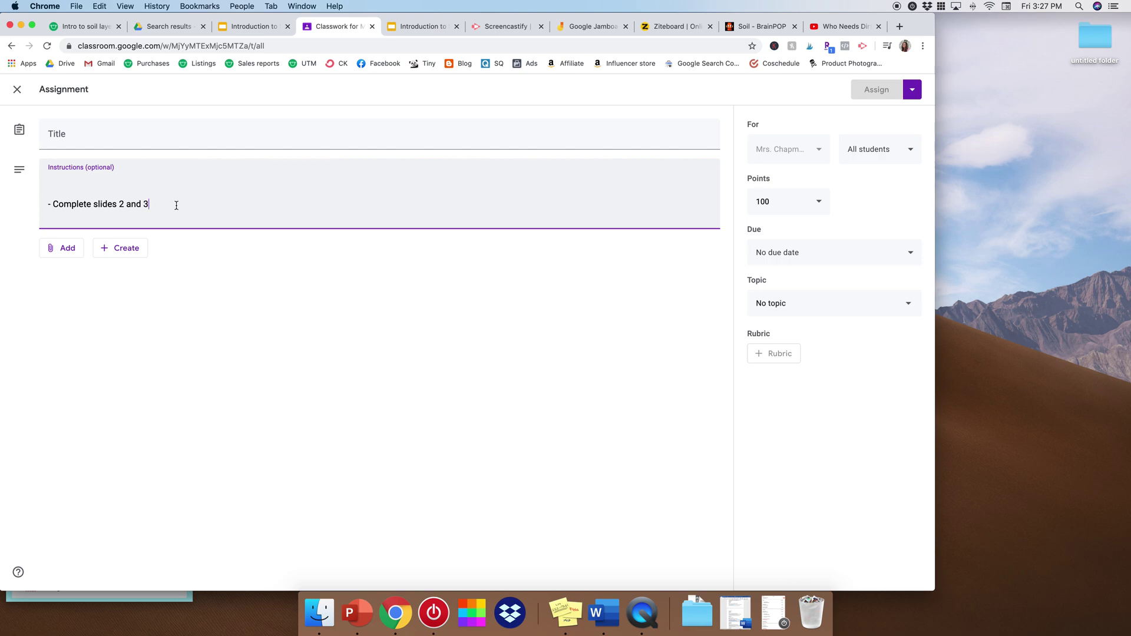
{"action": "left_click", "coordinate": [248, 30]}
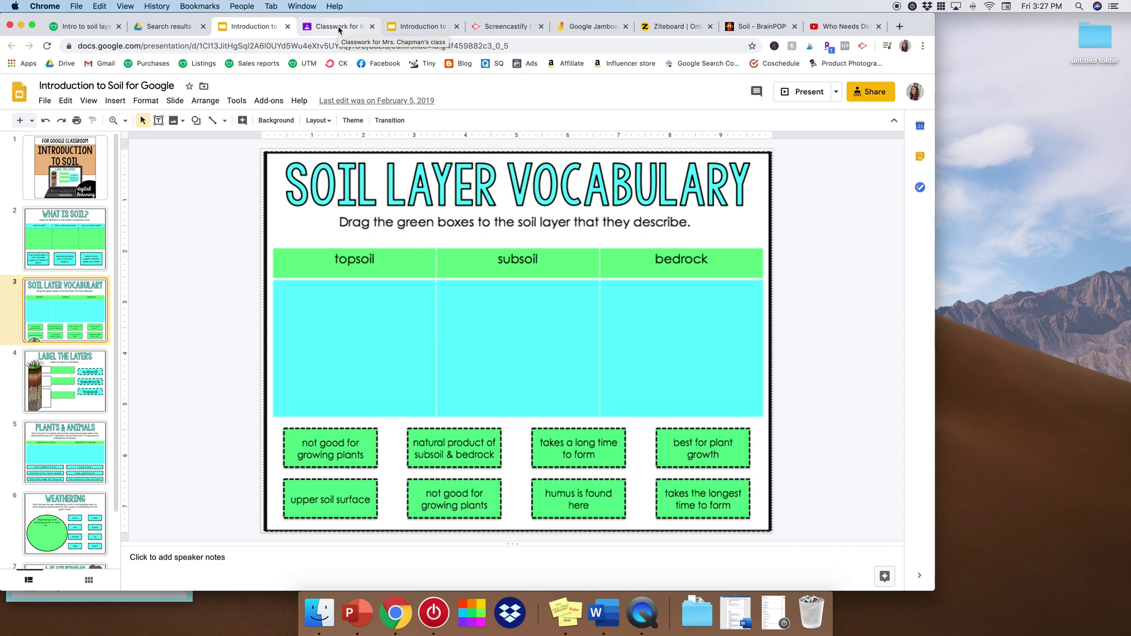
{"action": "left_click", "coordinate": [339, 29]}
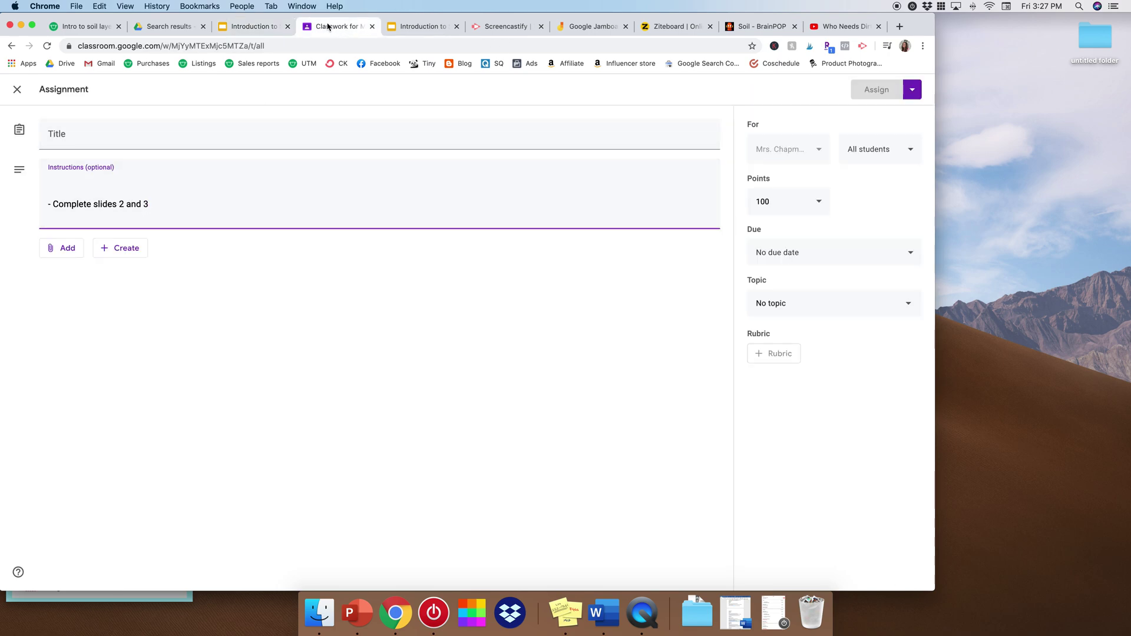
{"action": "left_click", "coordinate": [491, 28]}
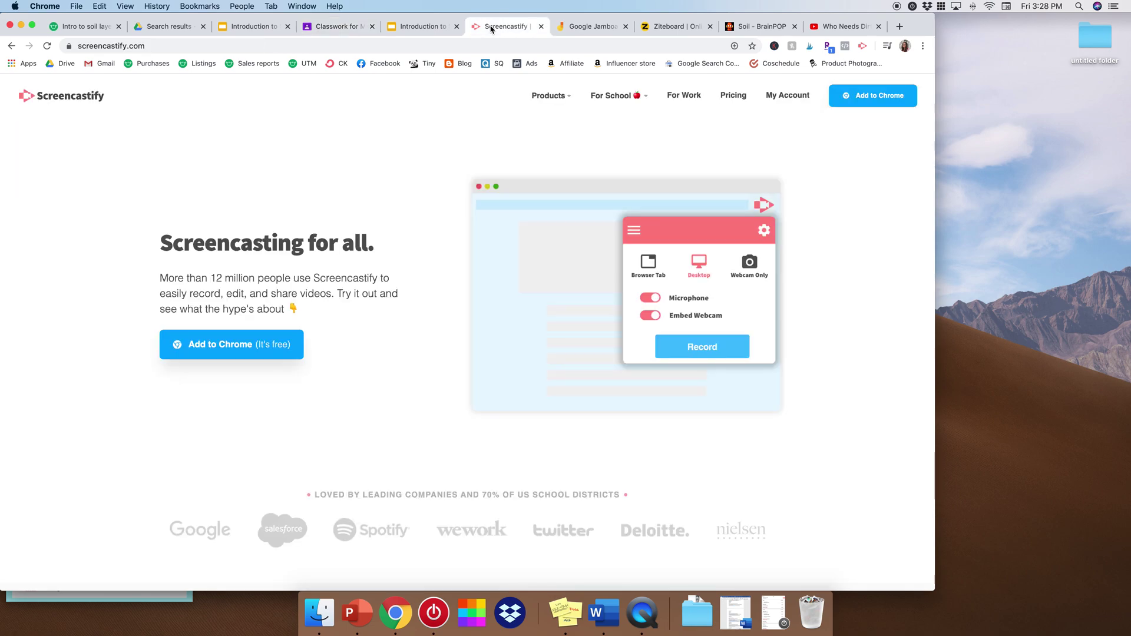
Record a short Screencastify desktop test of the entire screen, then stop it.
{"action": "left_click", "coordinate": [863, 47]}
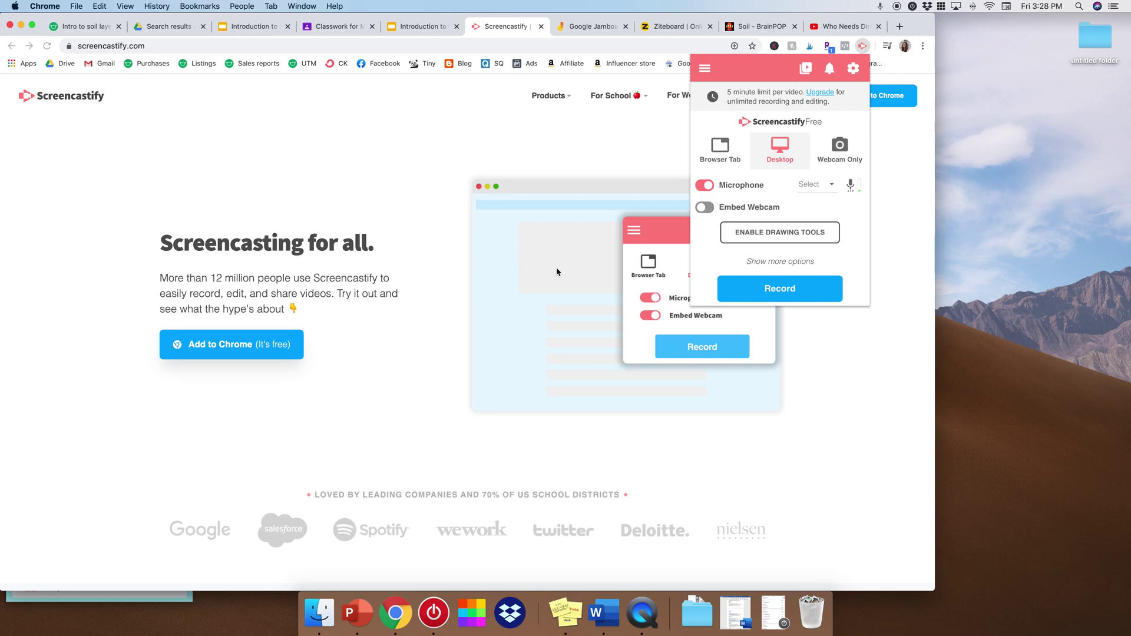
{"action": "left_click", "coordinate": [774, 288]}
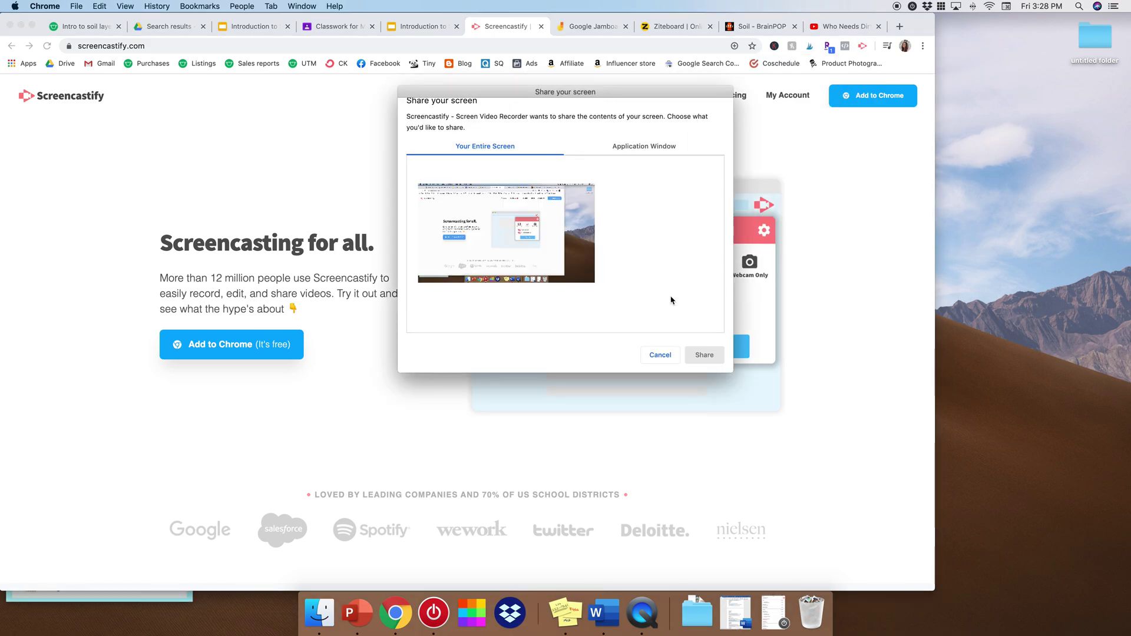
{"action": "left_click", "coordinate": [496, 185]}
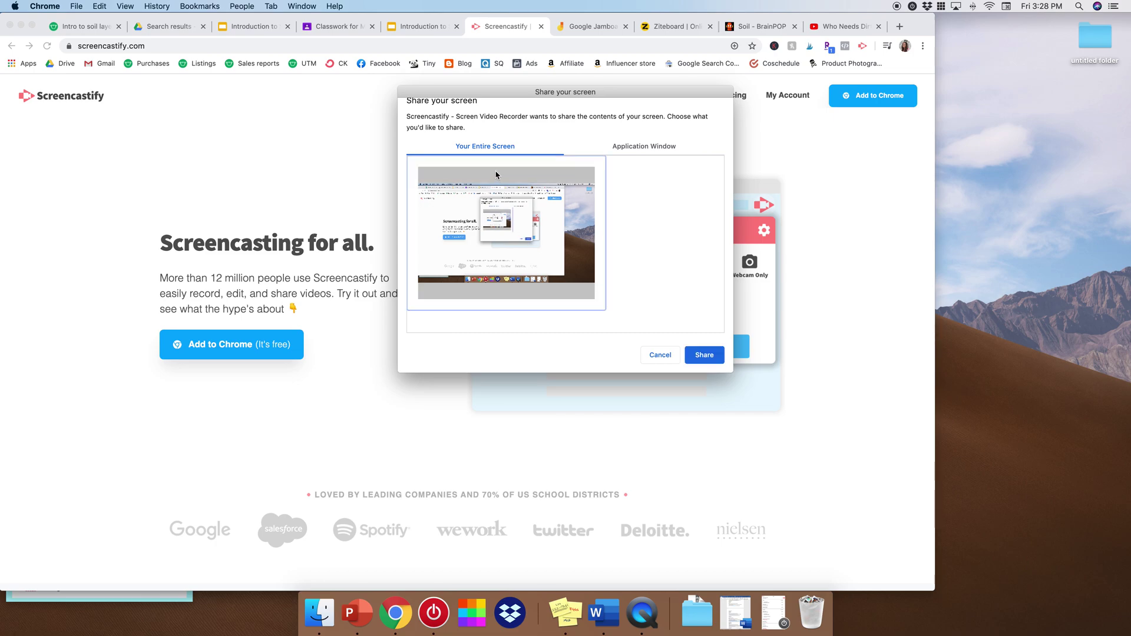
{"action": "left_click", "coordinate": [640, 148]}
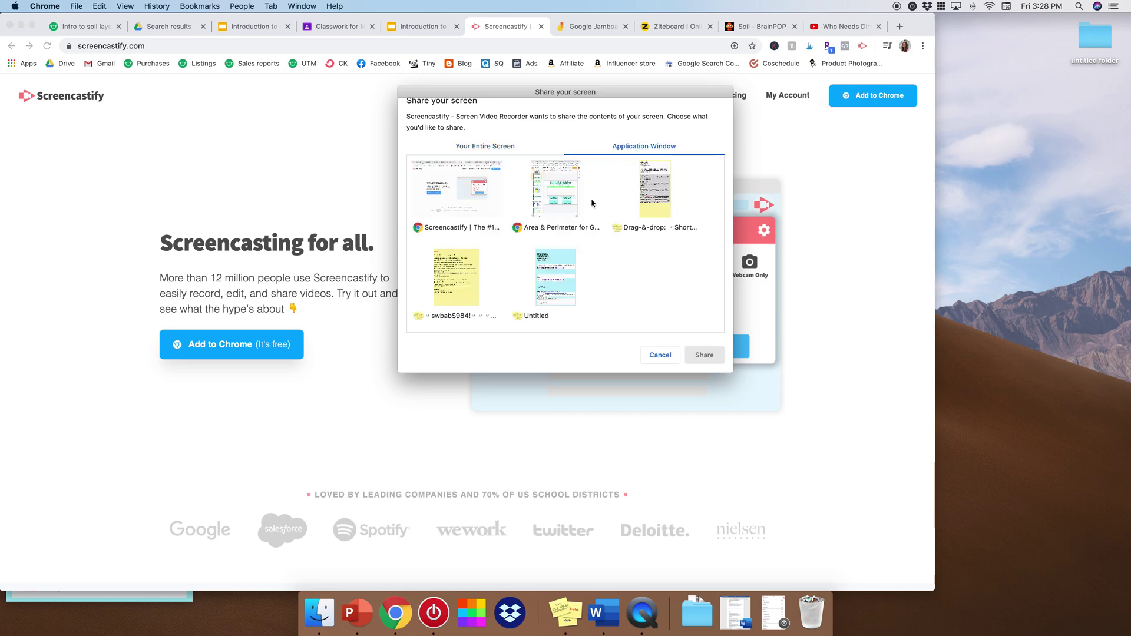
{"action": "left_click", "coordinate": [483, 146]}
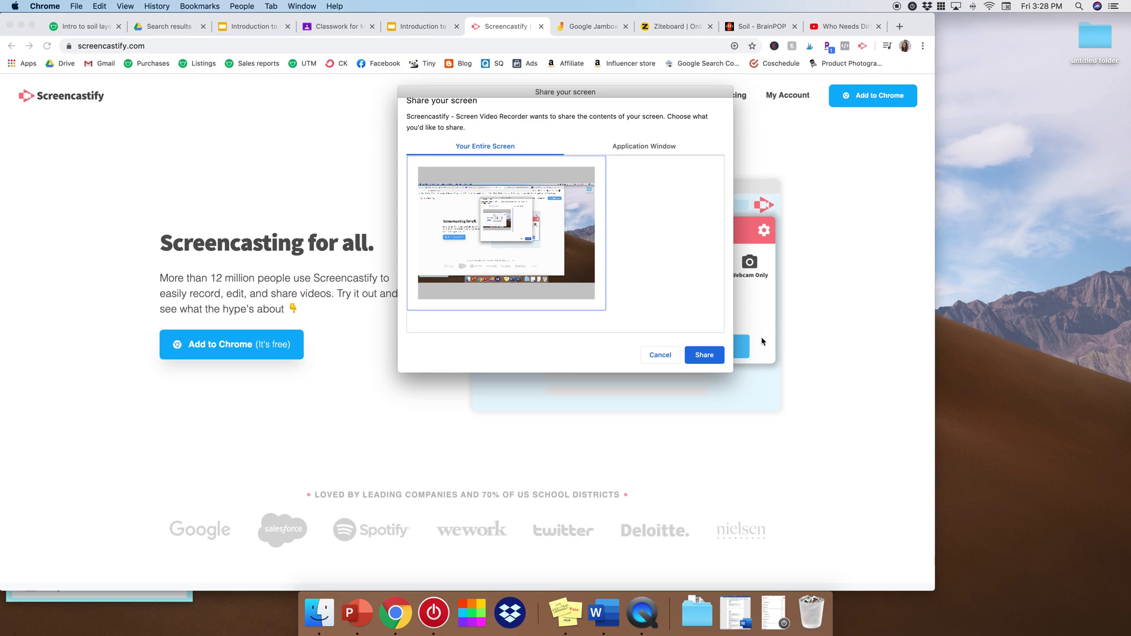
{"action": "left_click", "coordinate": [701, 357]}
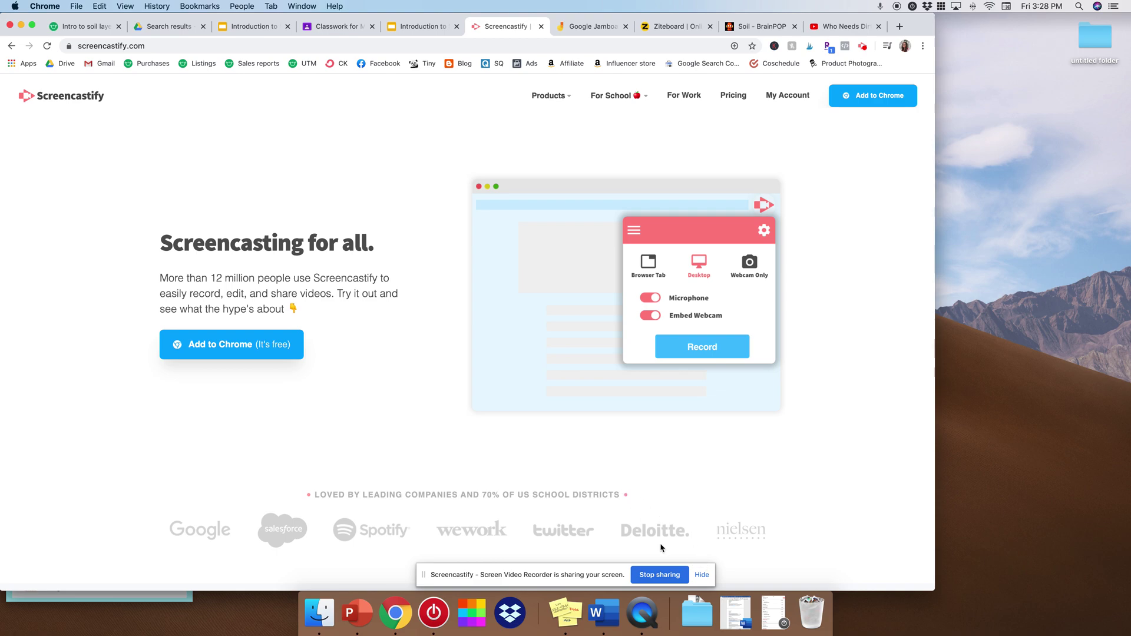
{"action": "left_click", "coordinate": [673, 576]}
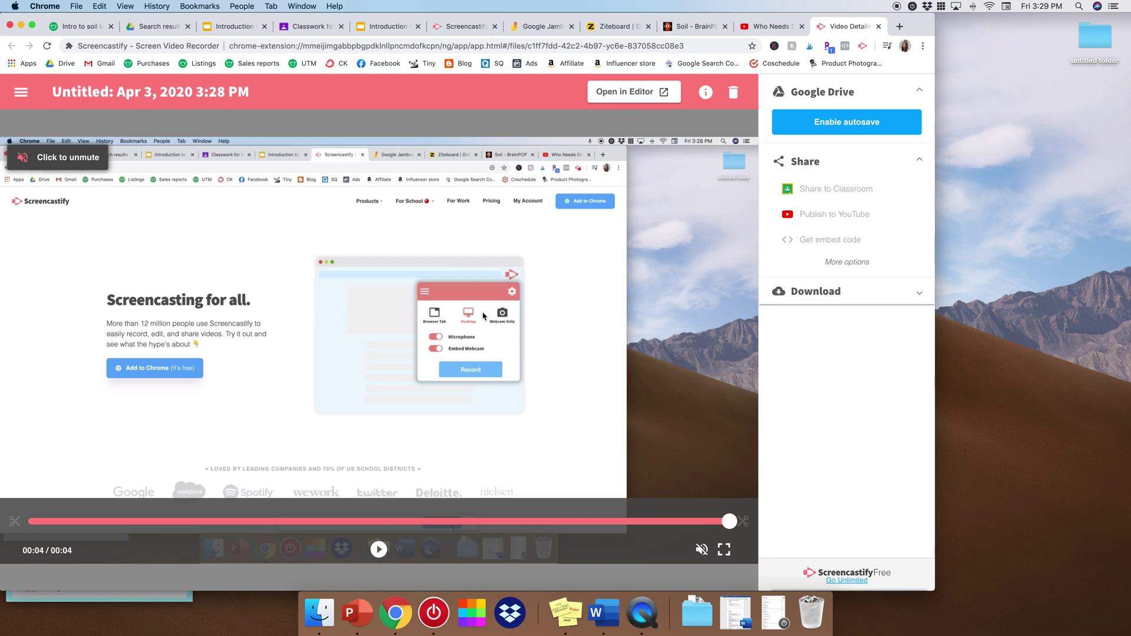
Close the test video's details page and go to the Jamboard Recent Jams list.
{"action": "left_click", "coordinate": [878, 26]}
{"action": "left_click", "coordinate": [501, 33]}
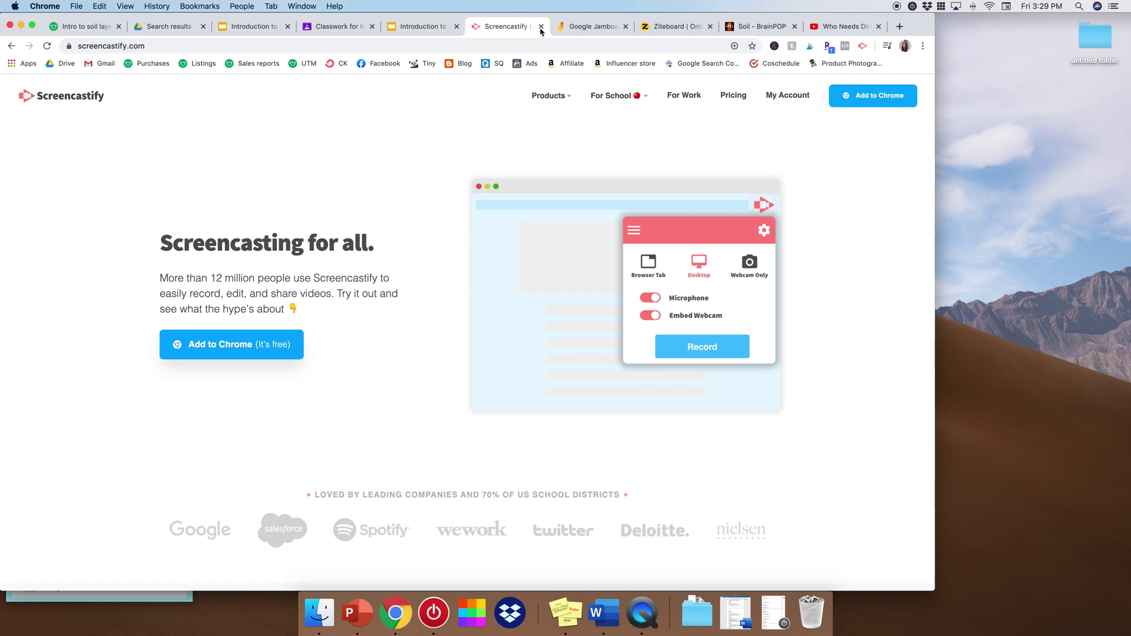
{"action": "left_click", "coordinate": [565, 27]}
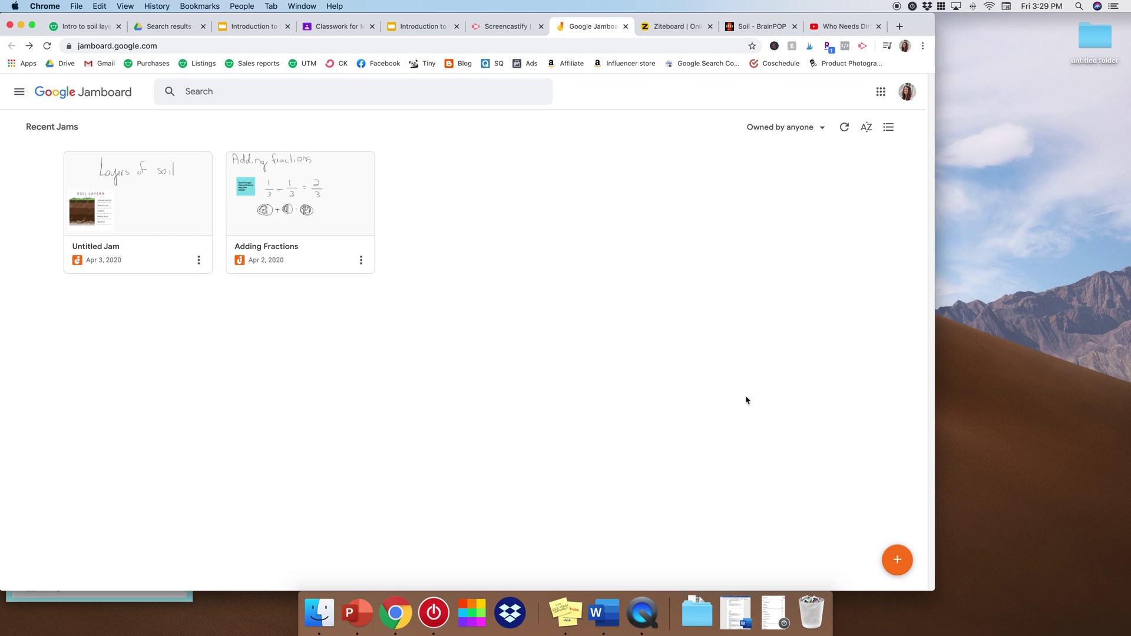
Start a new blank Untitled Jam in Jamboard.
{"action": "left_click", "coordinate": [894, 556]}
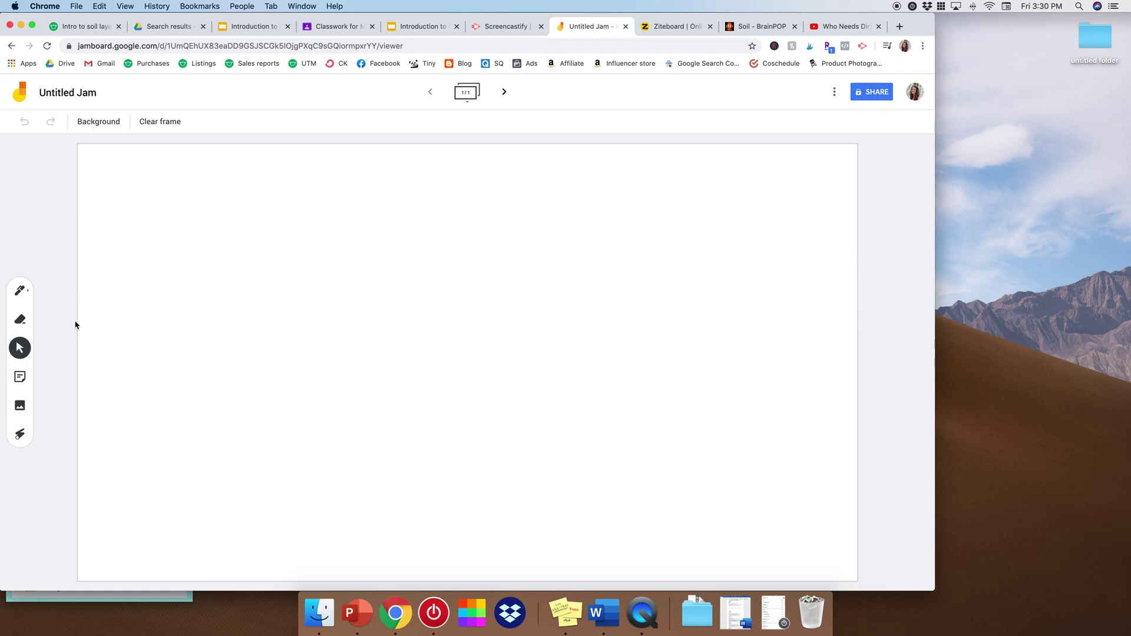
Rename the jam to 'Soil Layers'.
{"action": "left_click", "coordinate": [19, 290]}
{"action": "left_click", "coordinate": [81, 101]}
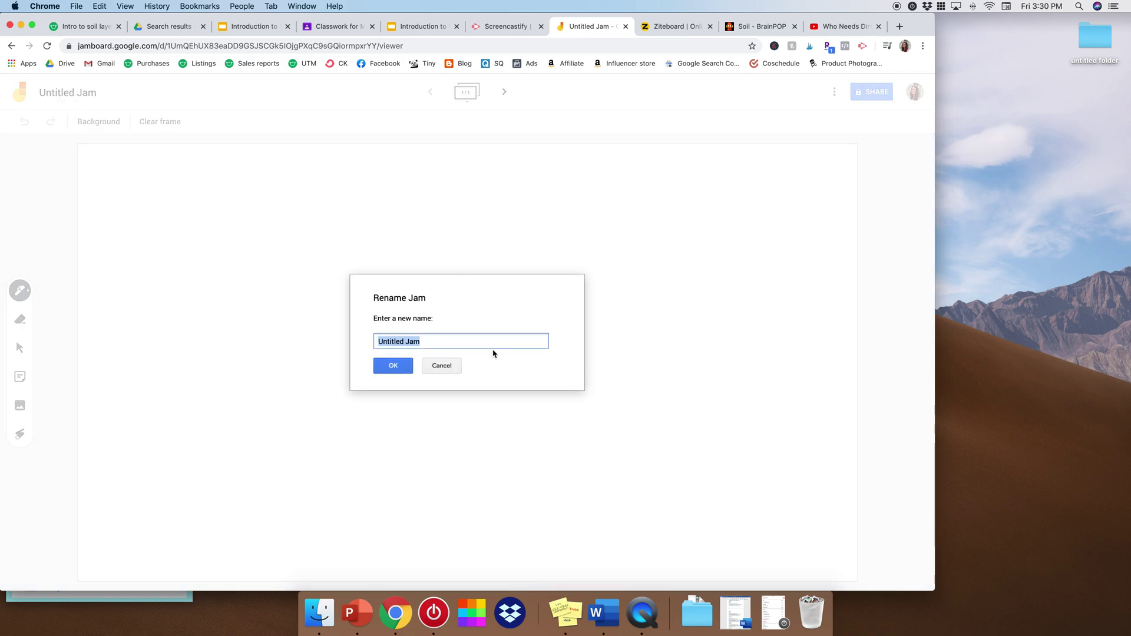
{"action": "type", "text": "Soil Layers"}
{"action": "left_click", "coordinate": [407, 367]}
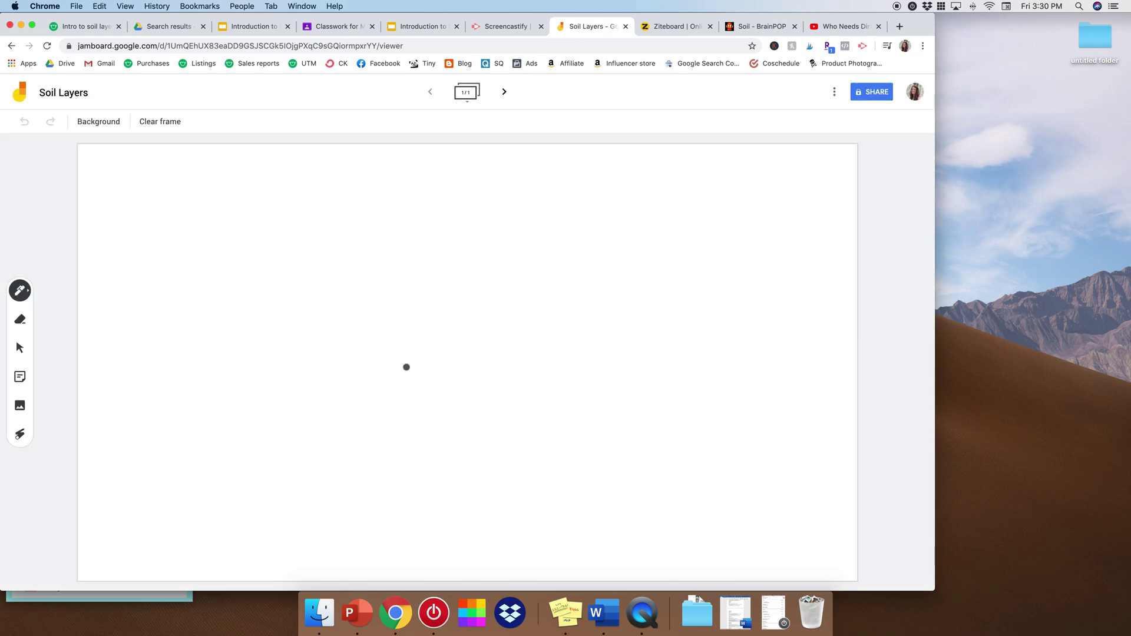
Handwrite 'Soil Layers' across the top of the frame with the grey highlighter.
{"action": "left_click", "coordinate": [19, 290]}
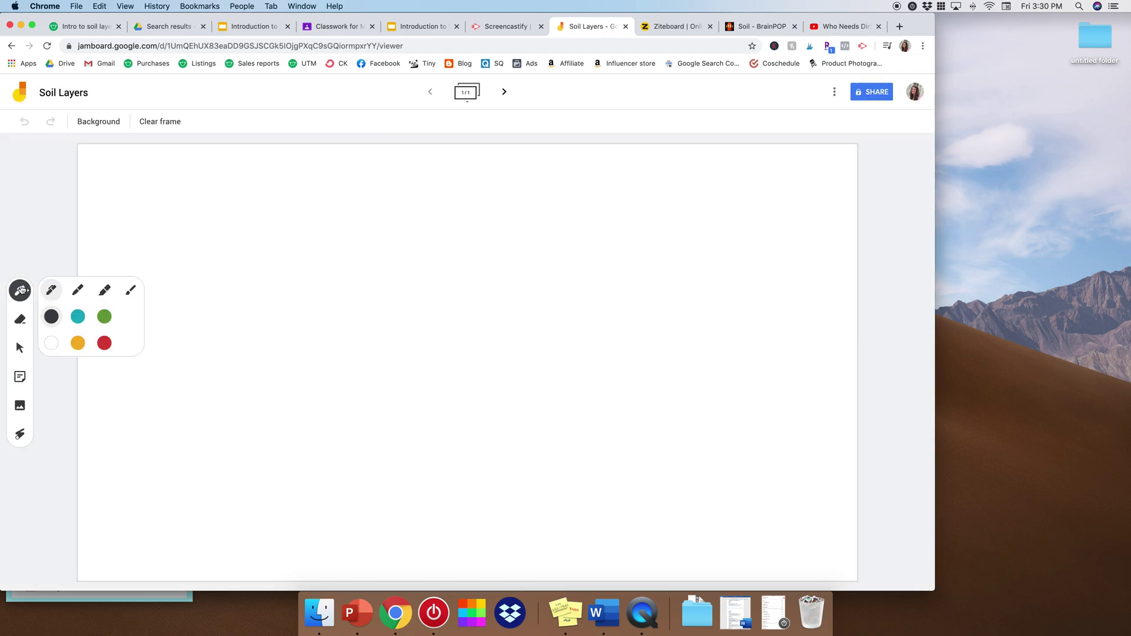
{"action": "left_click", "coordinate": [104, 289]}
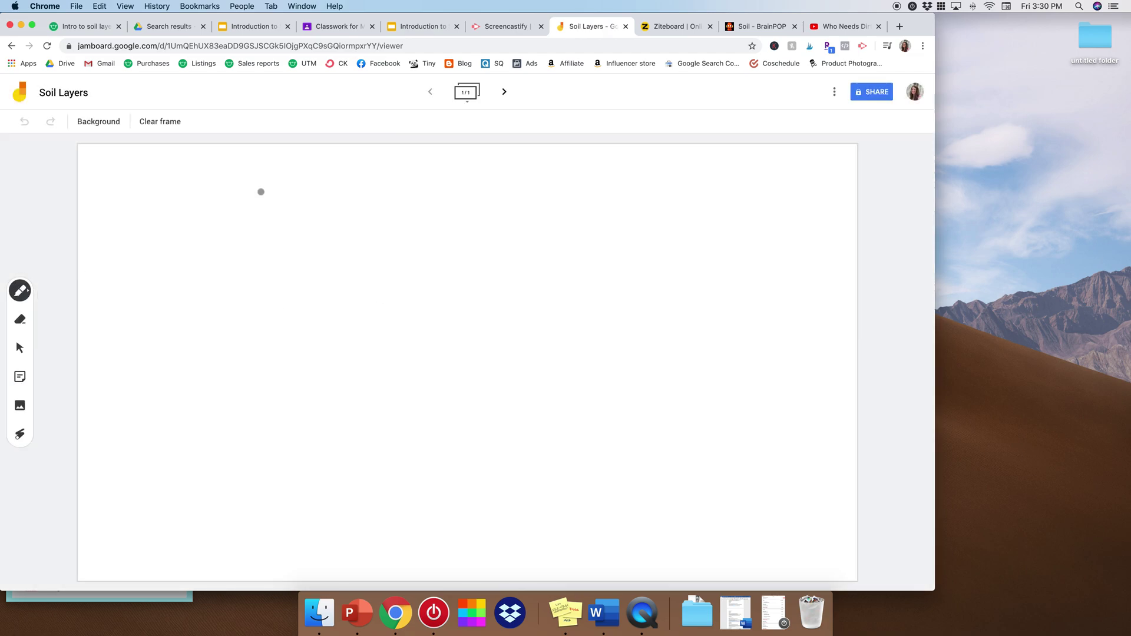
{"action": "mouse_move", "coordinate": [261, 188]}
{"action": "left_mouse_down"}
{"action": "mouse_move", "coordinate": [214, 214]}
{"action": "mouse_move", "coordinate": [225, 245]}
{"action": "mouse_move", "coordinate": [207, 237]}
{"action": "left_mouse_up"}
{"action": "mouse_move", "coordinate": [319, 214]}
{"action": "left_mouse_down"}
{"action": "mouse_move", "coordinate": [300, 220]}
{"action": "mouse_move", "coordinate": [363, 254]}
{"action": "left_mouse_up"}
{"action": "left_click", "coordinate": [356, 184]}
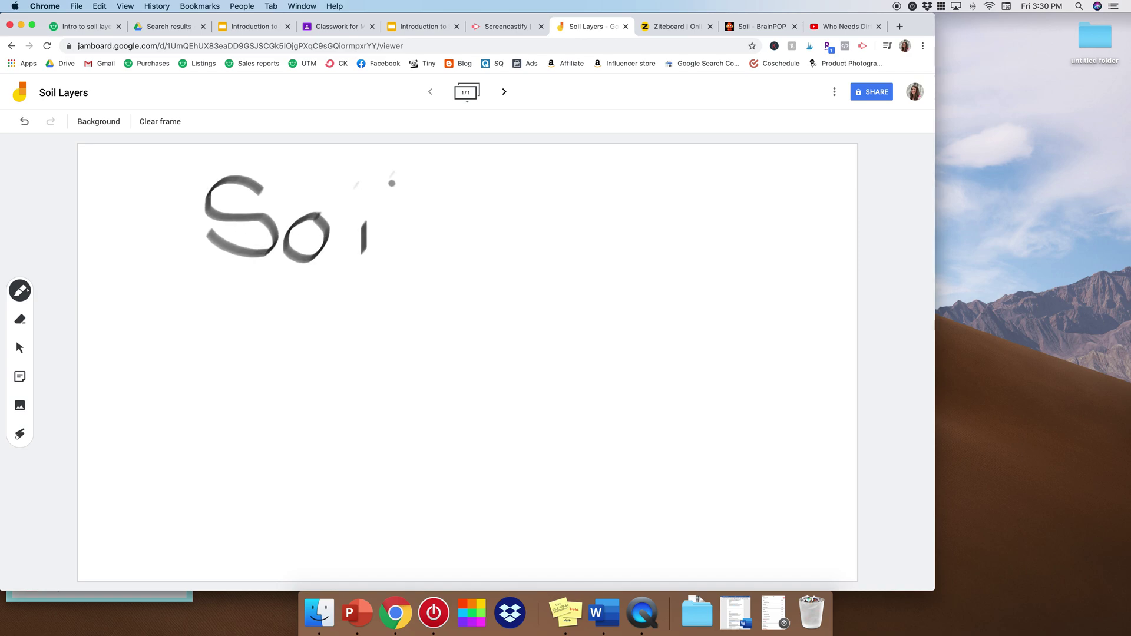
{"action": "left_click_drag", "start_coordinate": [391, 173], "coordinate": [392, 260]}
{"action": "mouse_move", "coordinate": [493, 175]}
{"action": "left_mouse_down"}
{"action": "mouse_move", "coordinate": [491, 265]}
{"action": "mouse_move", "coordinate": [541, 268]}
{"action": "mouse_move", "coordinate": [575, 242]}
{"action": "mouse_move", "coordinate": [591, 247]}
{"action": "mouse_move", "coordinate": [598, 309]}
{"action": "mouse_move", "coordinate": [660, 231]}
{"action": "mouse_move", "coordinate": [672, 253]}
{"action": "mouse_move", "coordinate": [674, 236]}
{"action": "mouse_move", "coordinate": [704, 218]}
{"action": "mouse_move", "coordinate": [725, 257]}
{"action": "left_mouse_up"}
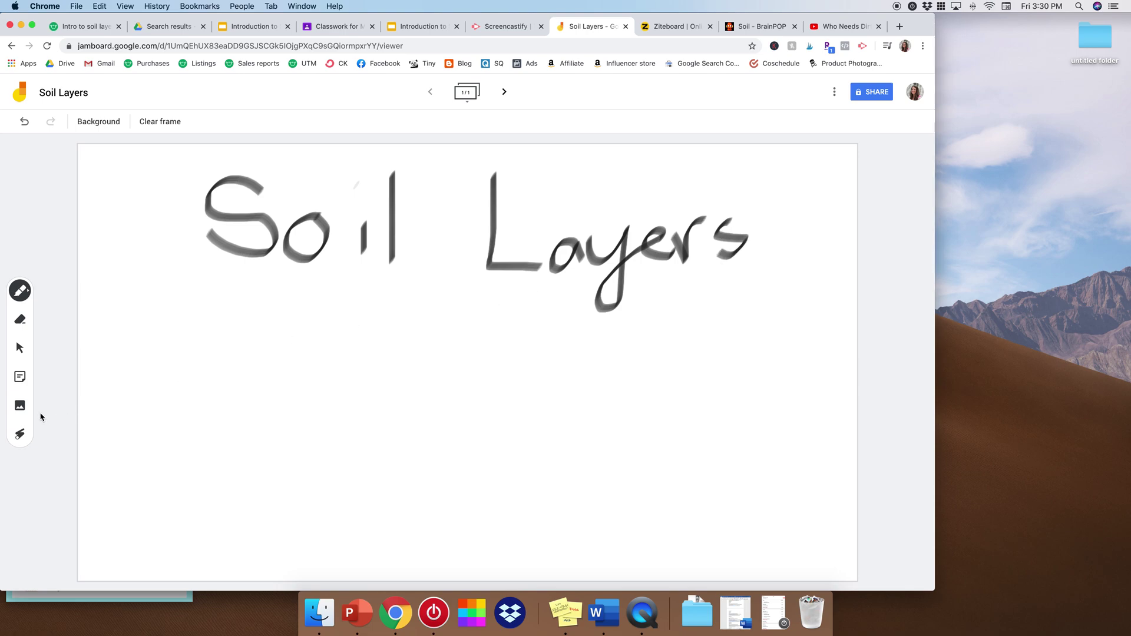
Insert a labelled soil-layers diagram found through a Google image search for 'soil'.
{"action": "left_click", "coordinate": [20, 407]}
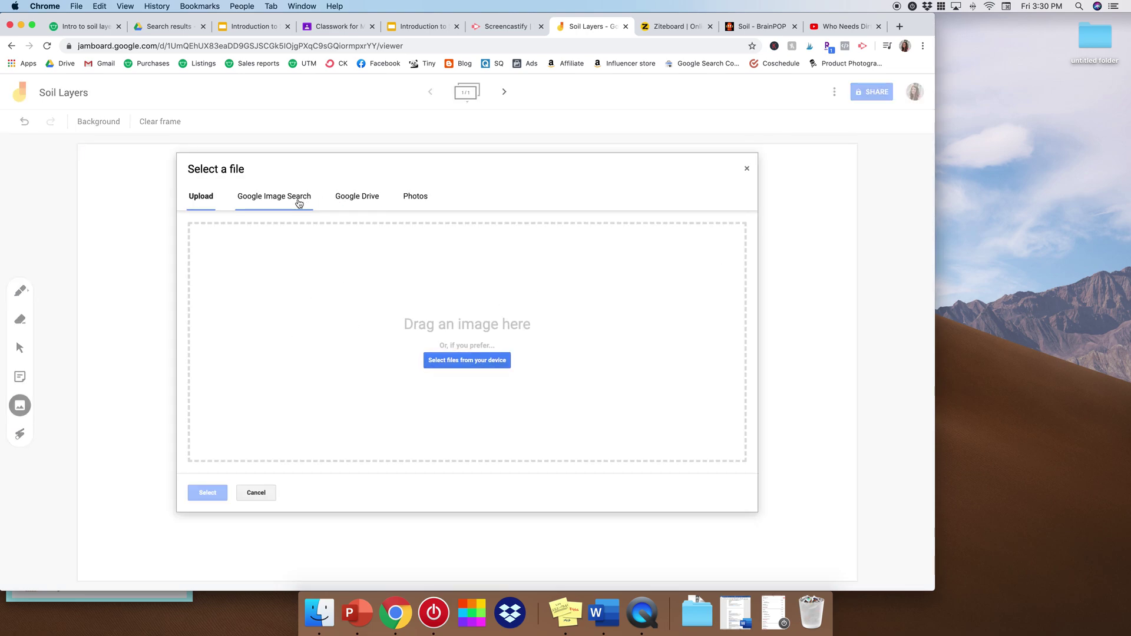
{"action": "left_click", "coordinate": [299, 202]}
{"action": "type", "text": "soil layers"}
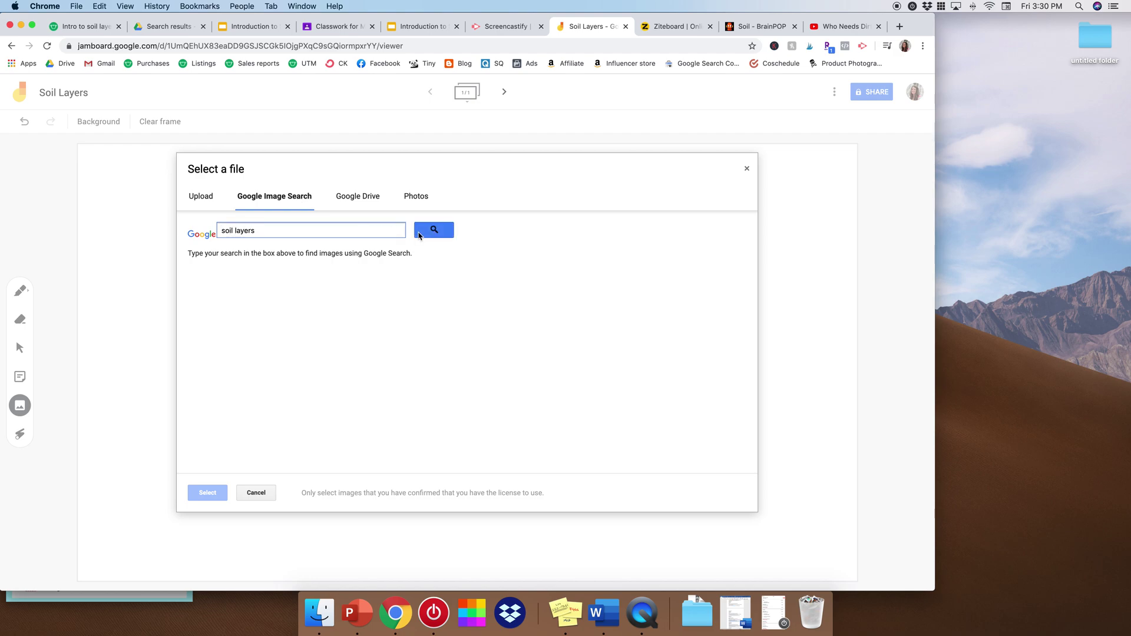
{"action": "left_click", "coordinate": [425, 230]}
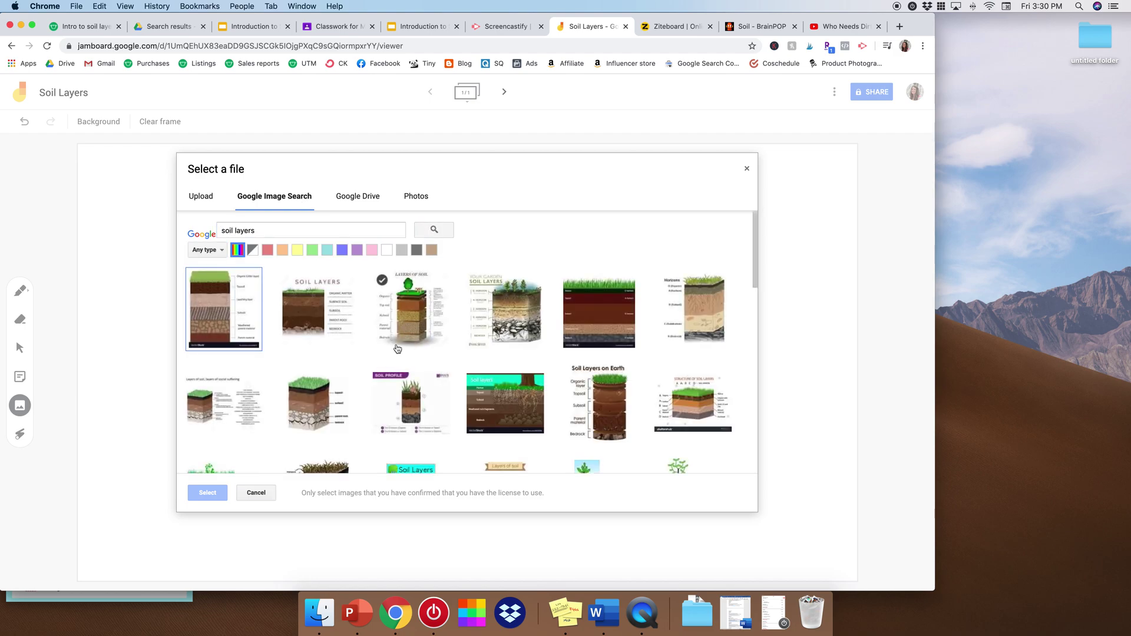
{"action": "left_click", "coordinate": [203, 492]}
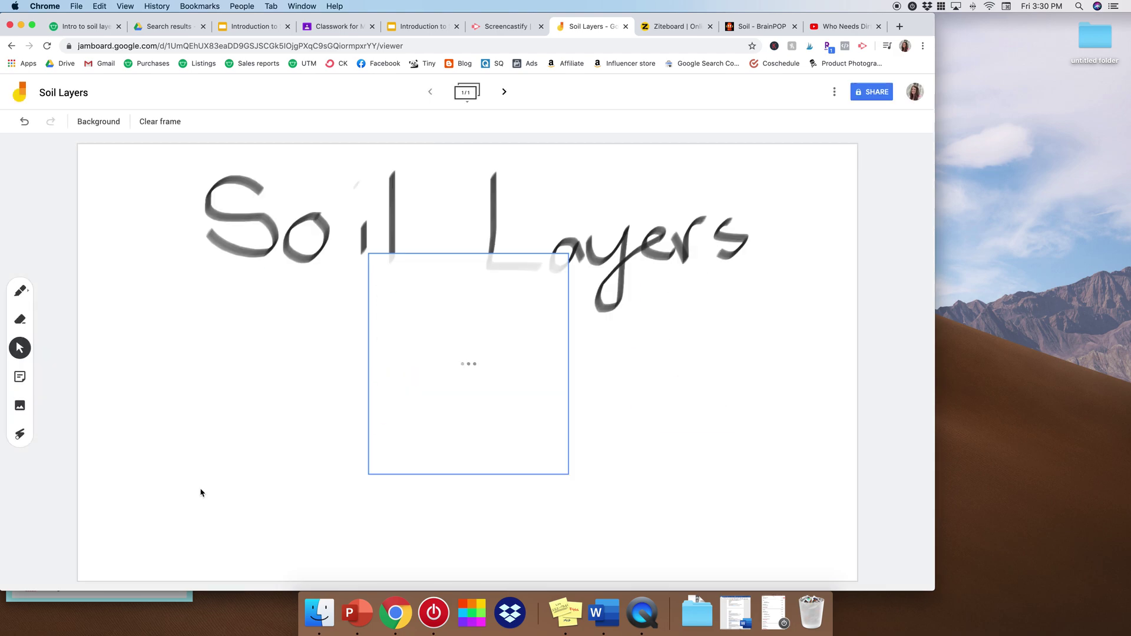
Move the diagram to the left of the frame, enlarge it, and start a sticky note.
{"action": "left_click_drag", "start_coordinate": [468, 329], "coordinate": [254, 350]}
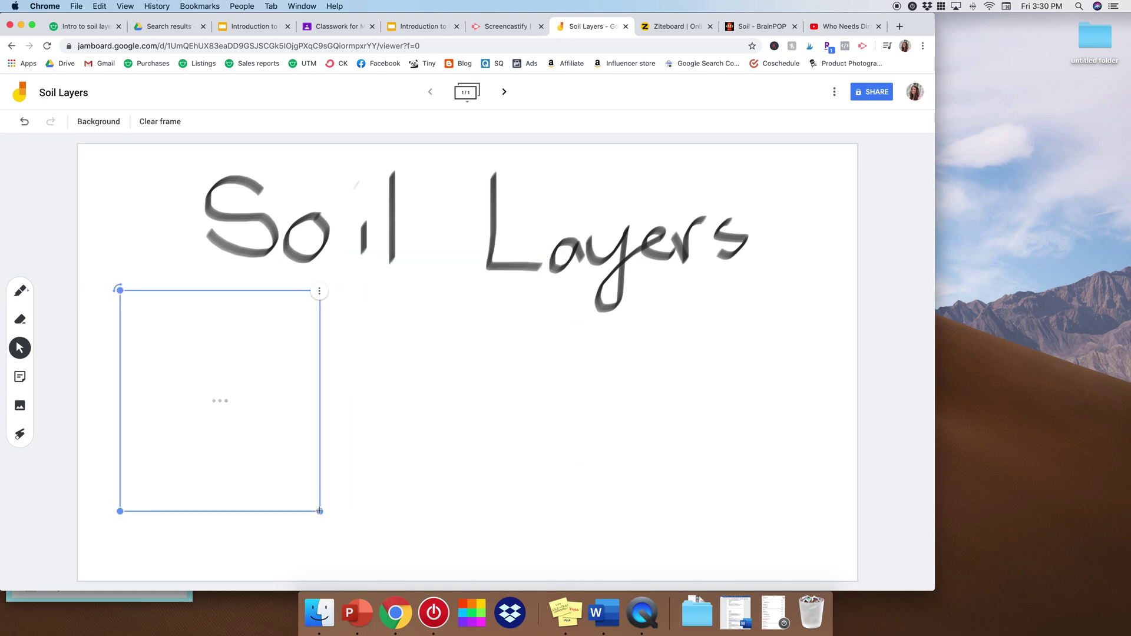
{"action": "left_click_drag", "start_coordinate": [324, 517], "coordinate": [357, 551]}
{"action": "left_click", "coordinate": [460, 452]}
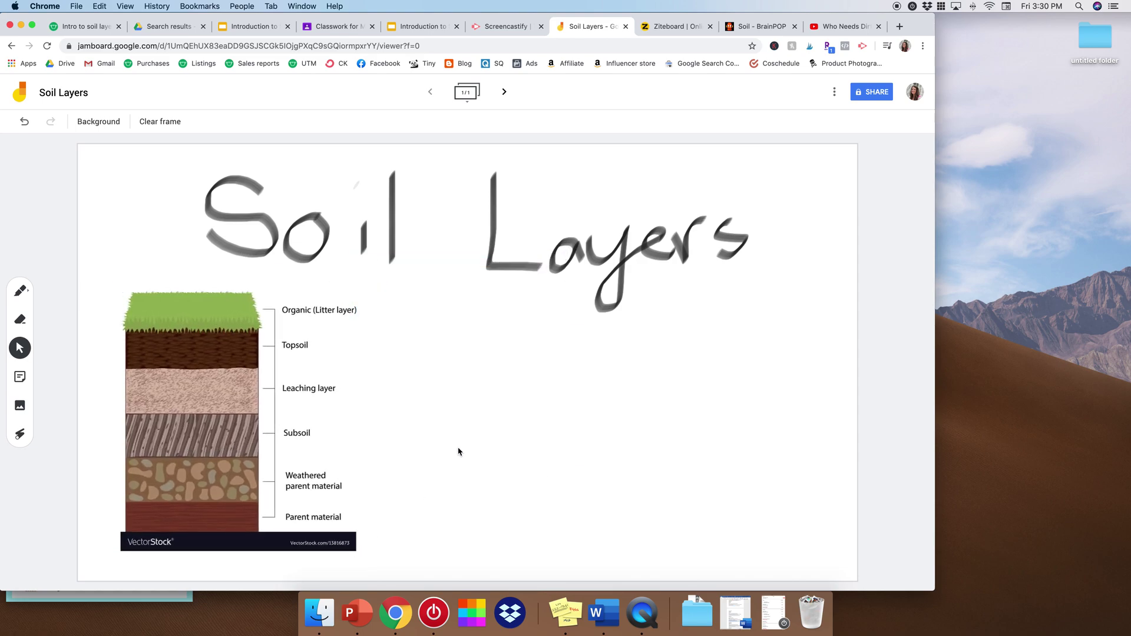
{"action": "left_click", "coordinate": [20, 377]}
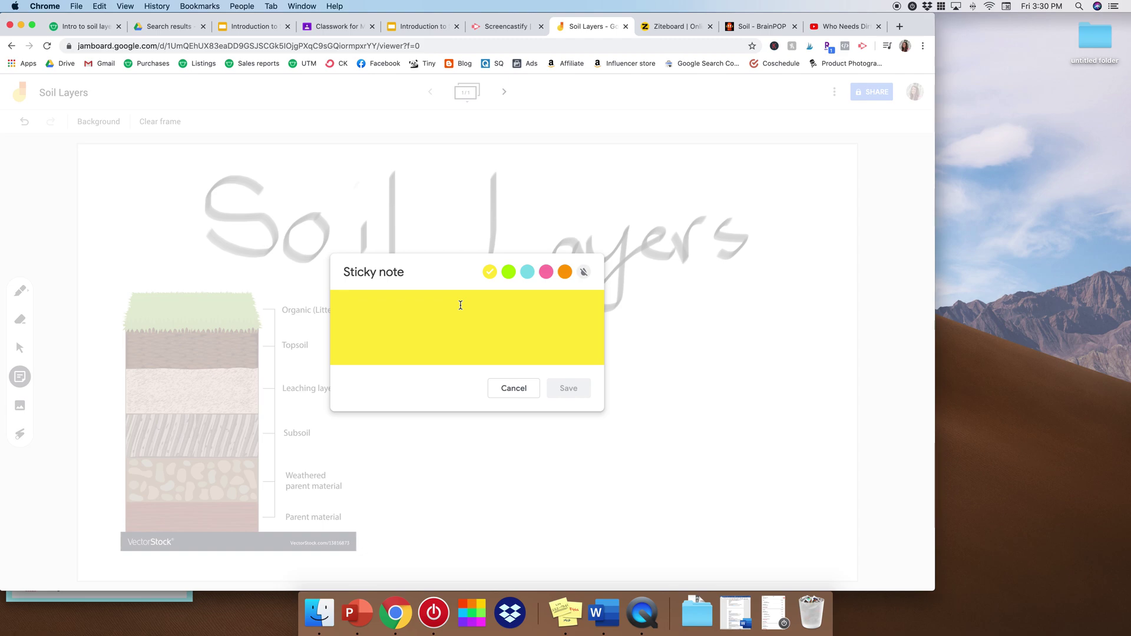
Add a sticky note reading 'DON'T ADD THE DENOMINATORS!!!!!', move it top-left, then delete it.
{"action": "type", "text": "DON'T "}
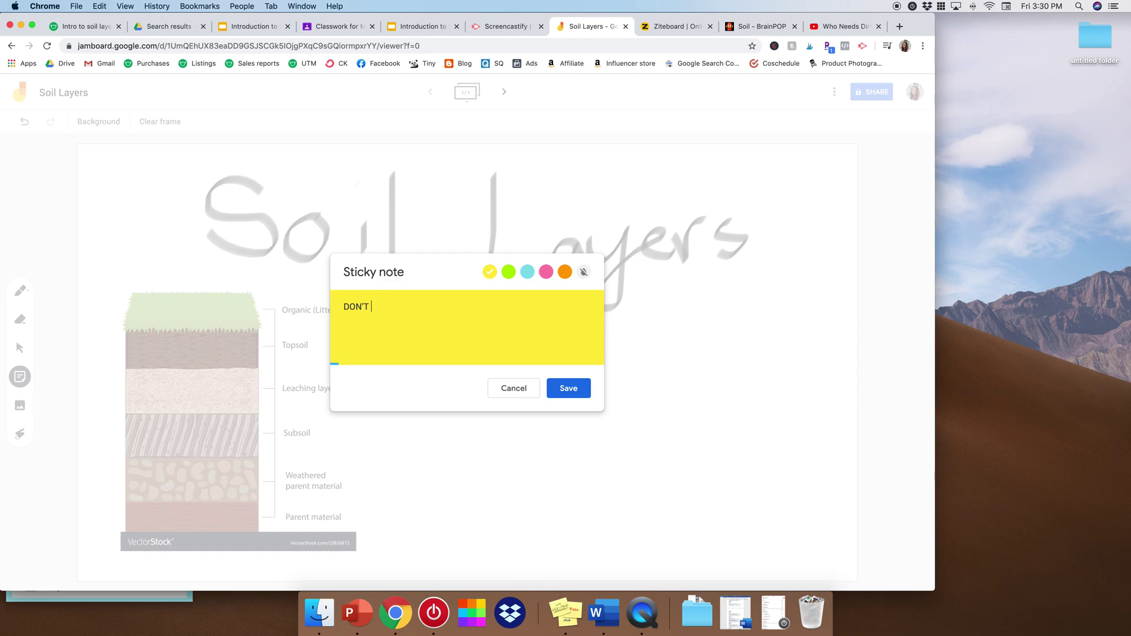
{"action": "type", "text": "ADD THE DENOMINA"}
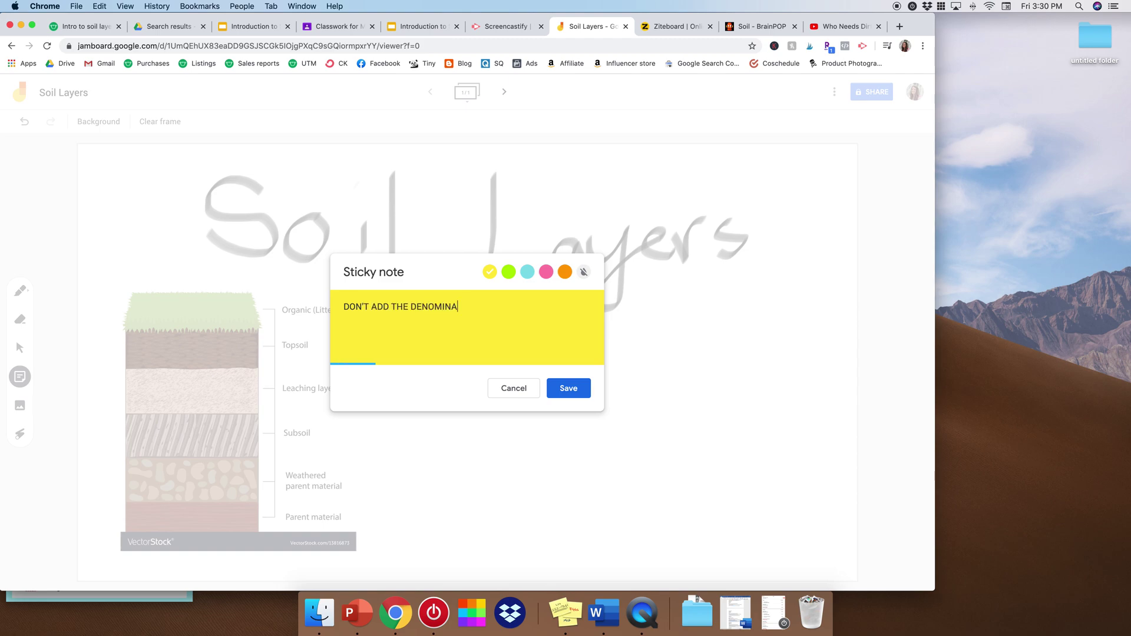
{"action": "type", "text": "TORS!!!!!"}
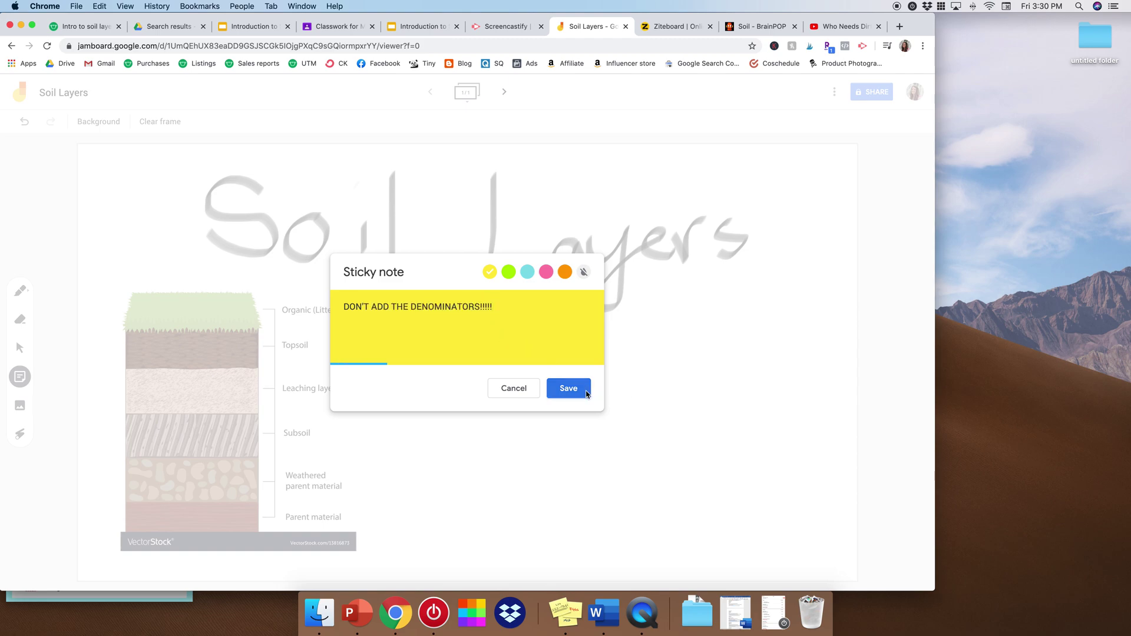
{"action": "left_click", "coordinate": [568, 389]}
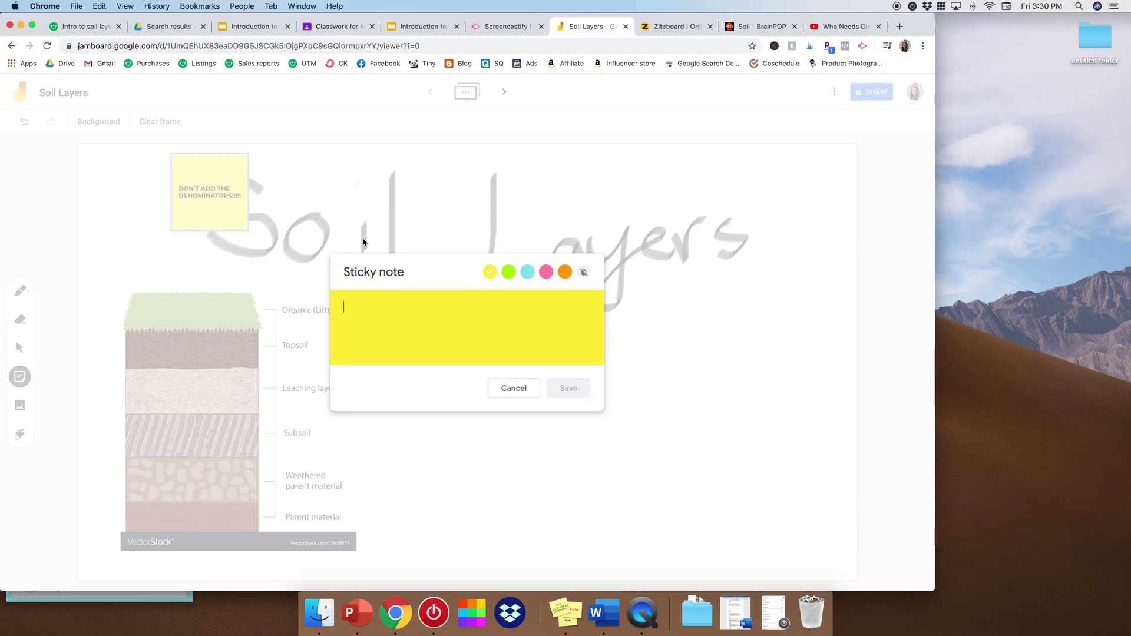
{"action": "left_click", "coordinate": [523, 393]}
{"action": "left_click_drag", "start_coordinate": [189, 168], "coordinate": [102, 165]}
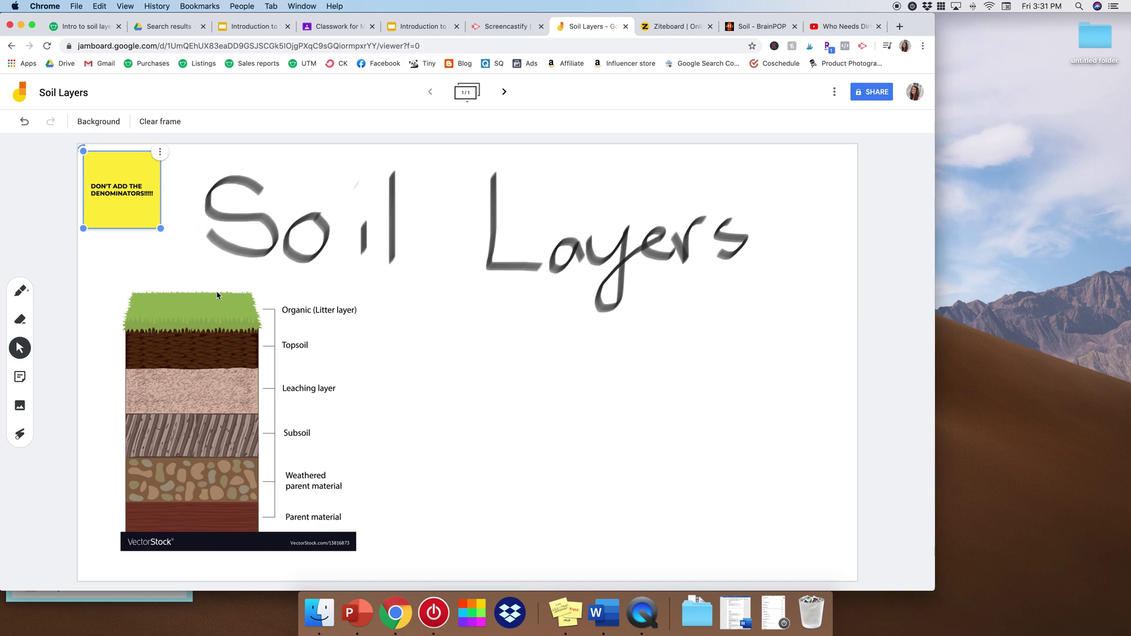
{"action": "left_click_drag", "start_coordinate": [152, 158], "coordinate": [153, 162]}
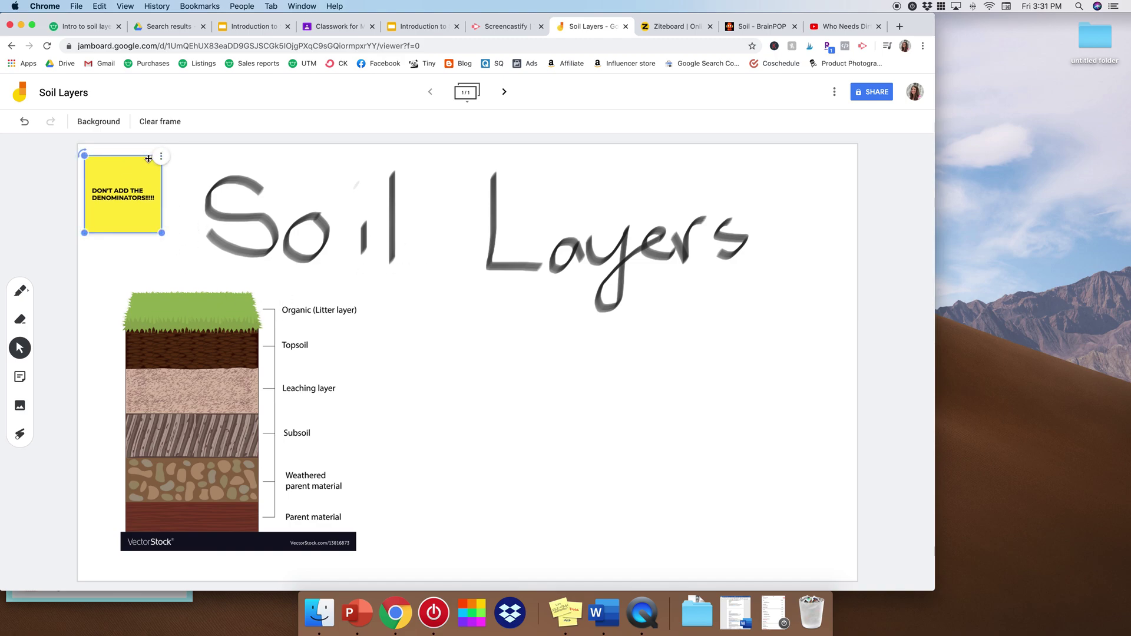
{"action": "key", "text": "BackSpace"}
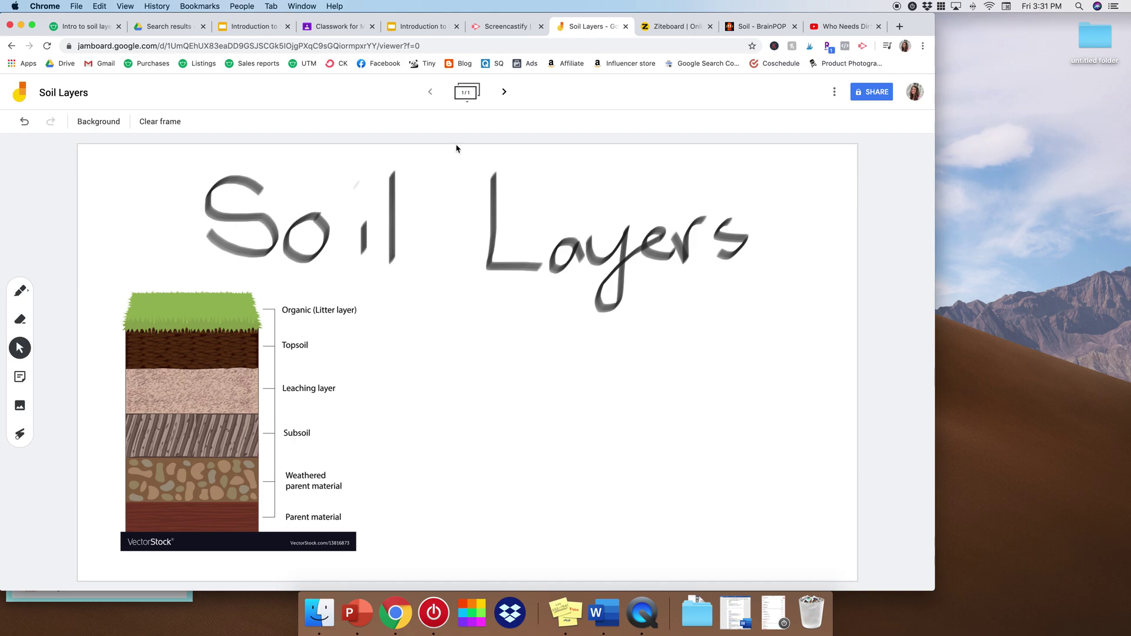
{"action": "left_click", "coordinate": [491, 27]}
{"action": "left_click", "coordinate": [581, 27]}
{"action": "left_click", "coordinate": [863, 46]}
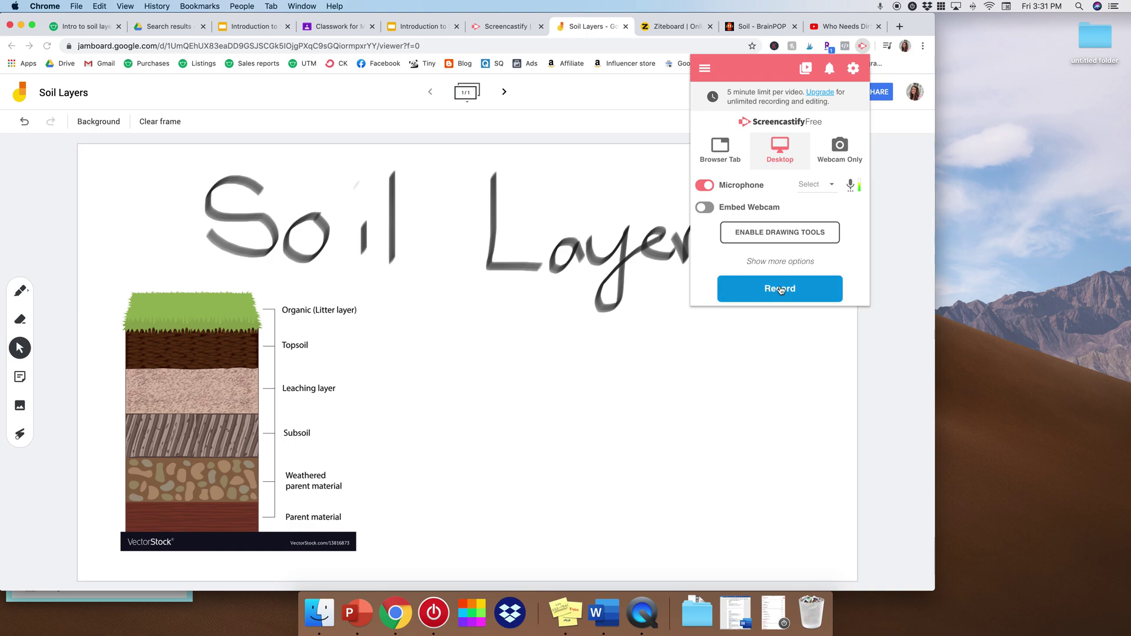
Record the entire screen with Screencastify and hide the screen-sharing notice.
{"action": "left_click", "coordinate": [781, 289]}
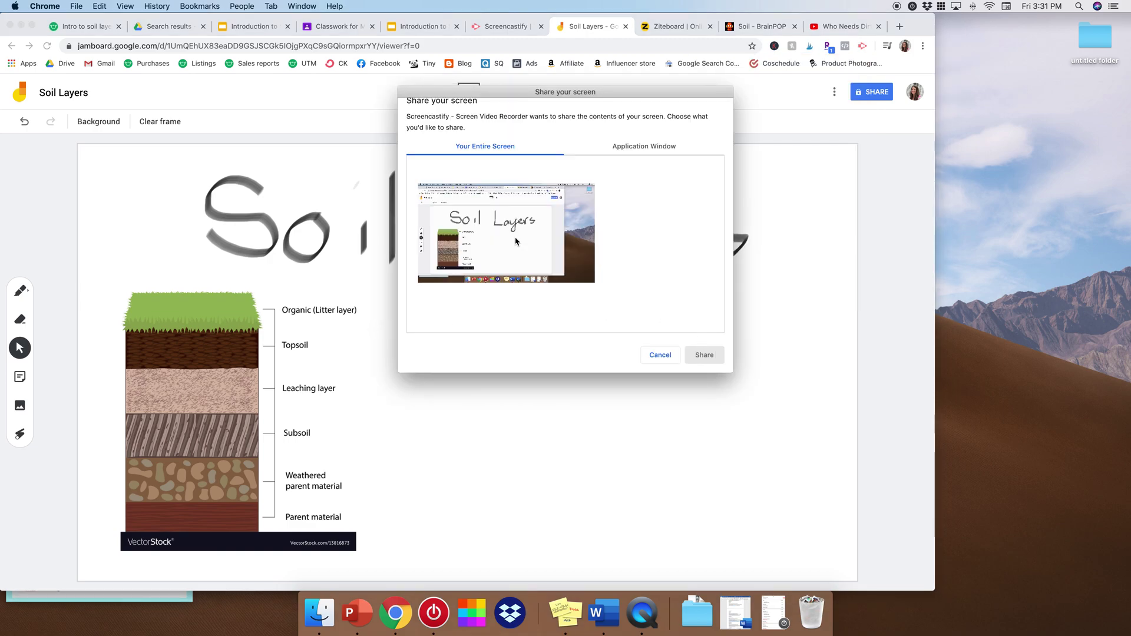
{"action": "left_click", "coordinate": [528, 250]}
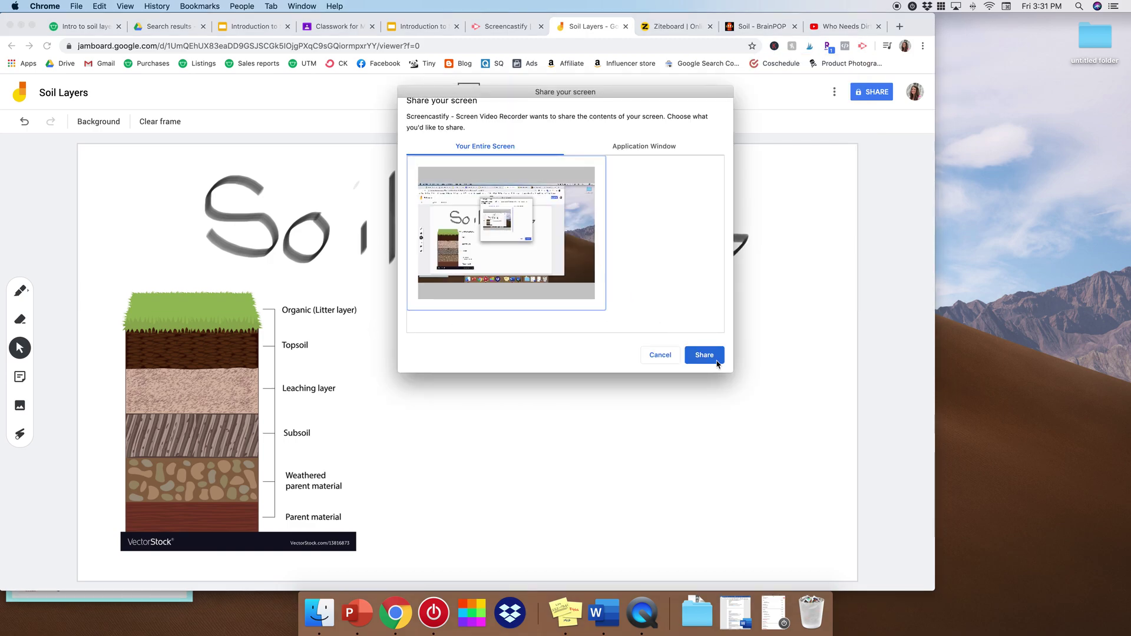
{"action": "left_click", "coordinate": [704, 355]}
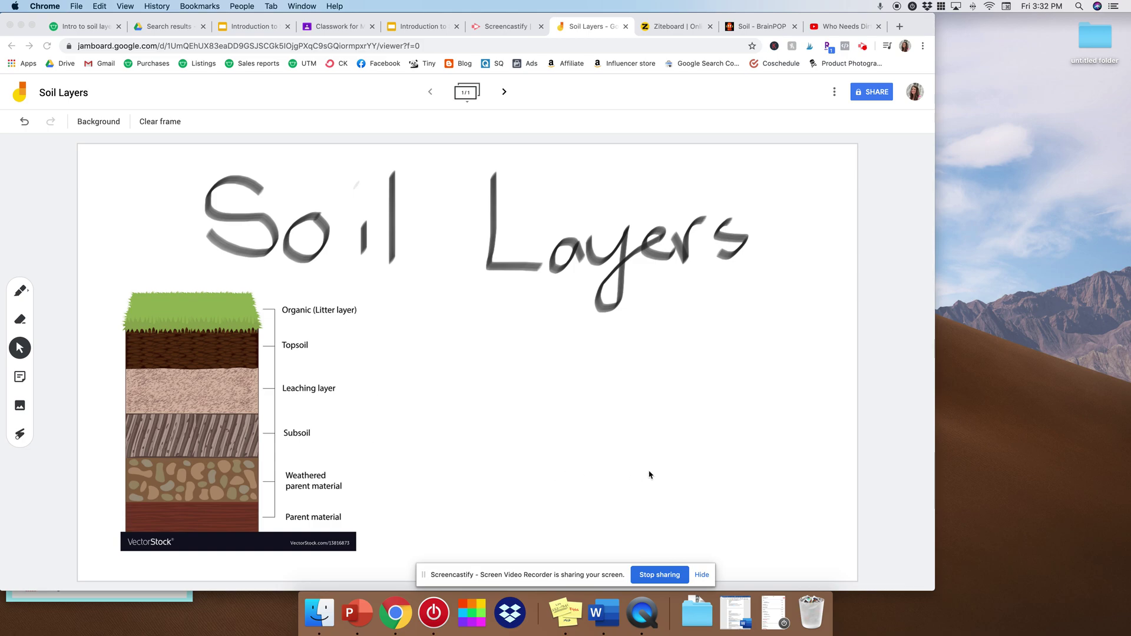
{"action": "left_click", "coordinate": [666, 575]}
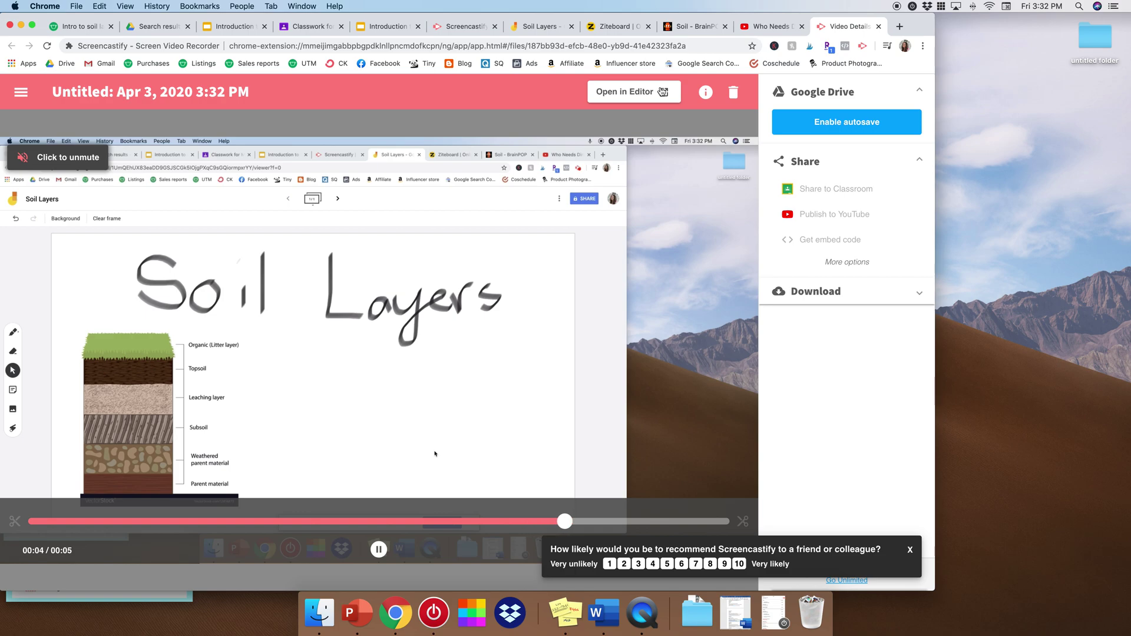
Download the finished Screencastify lesson recording to the computer as a .webm file.
{"action": "left_click", "coordinate": [855, 301]}
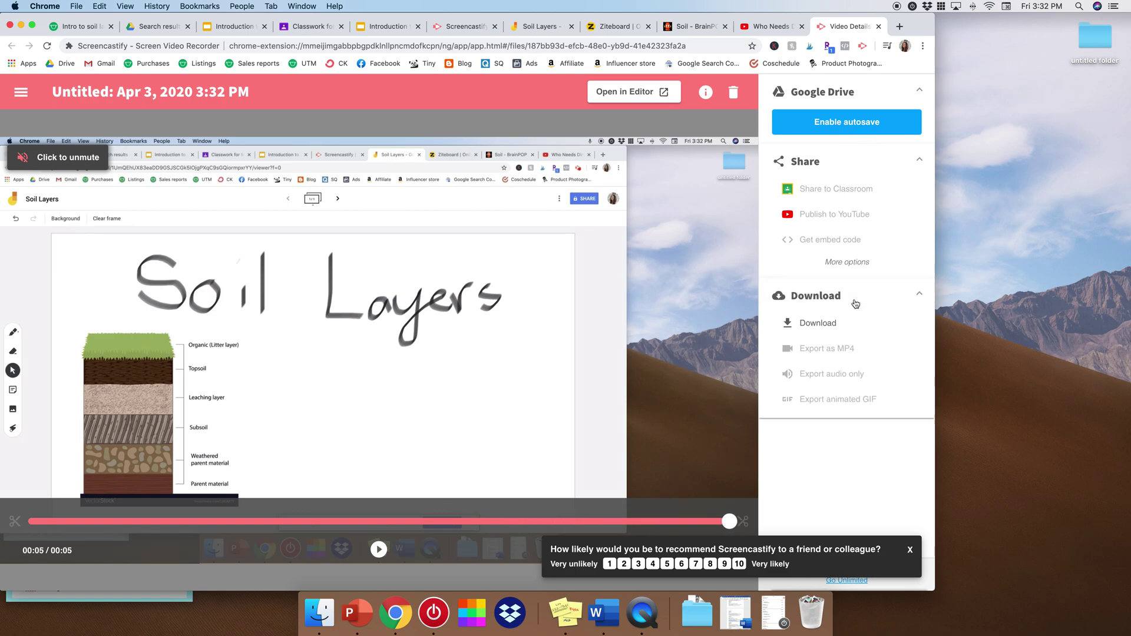
{"action": "left_click", "coordinate": [818, 323]}
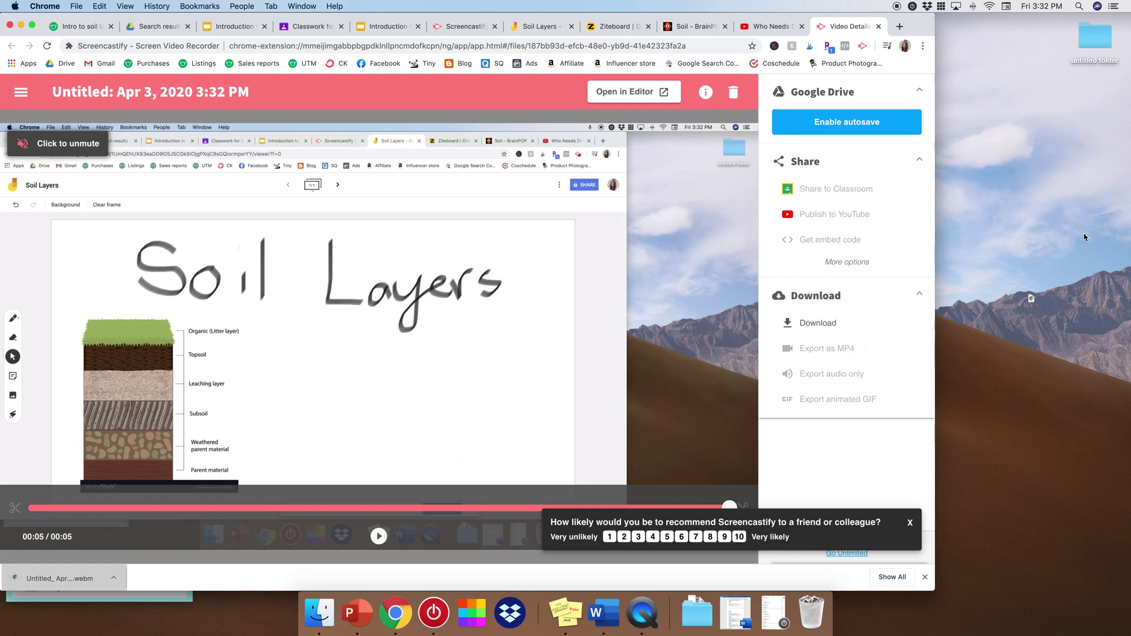
{"action": "left_click", "coordinate": [445, 246]}
{"action": "left_click", "coordinate": [312, 26]}
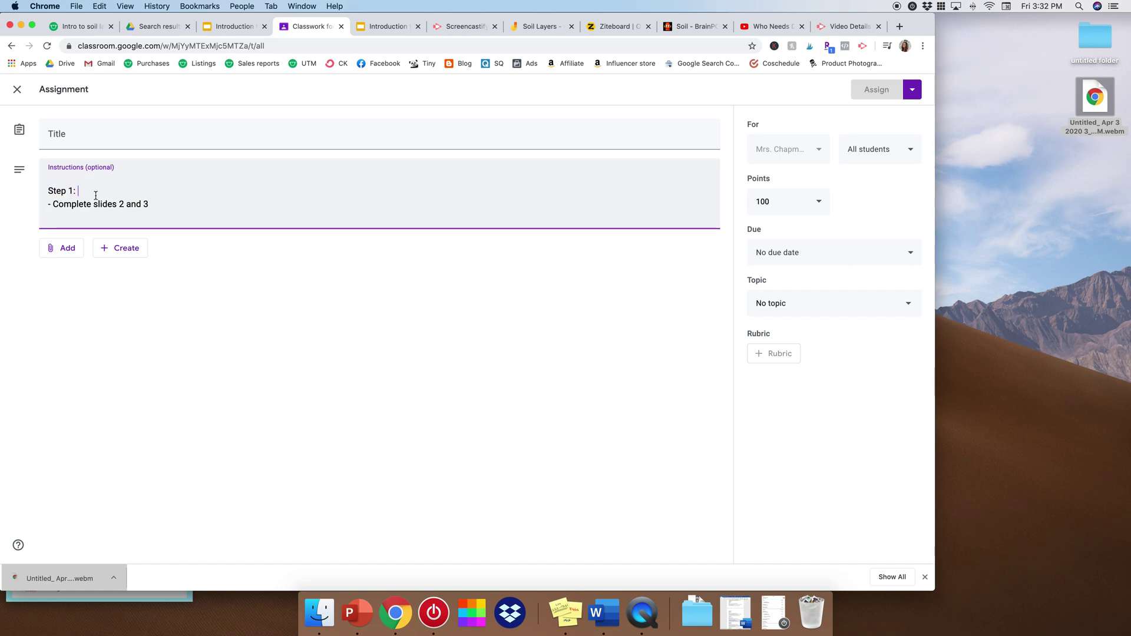
Finish 'Step 1: Watch lesson' and upload the recorded lesson .webm video as an attachment.
{"action": "type", "text": "ch lesson"}
{"action": "key", "text": "Return"}
{"action": "left_click", "coordinate": [63, 249]}
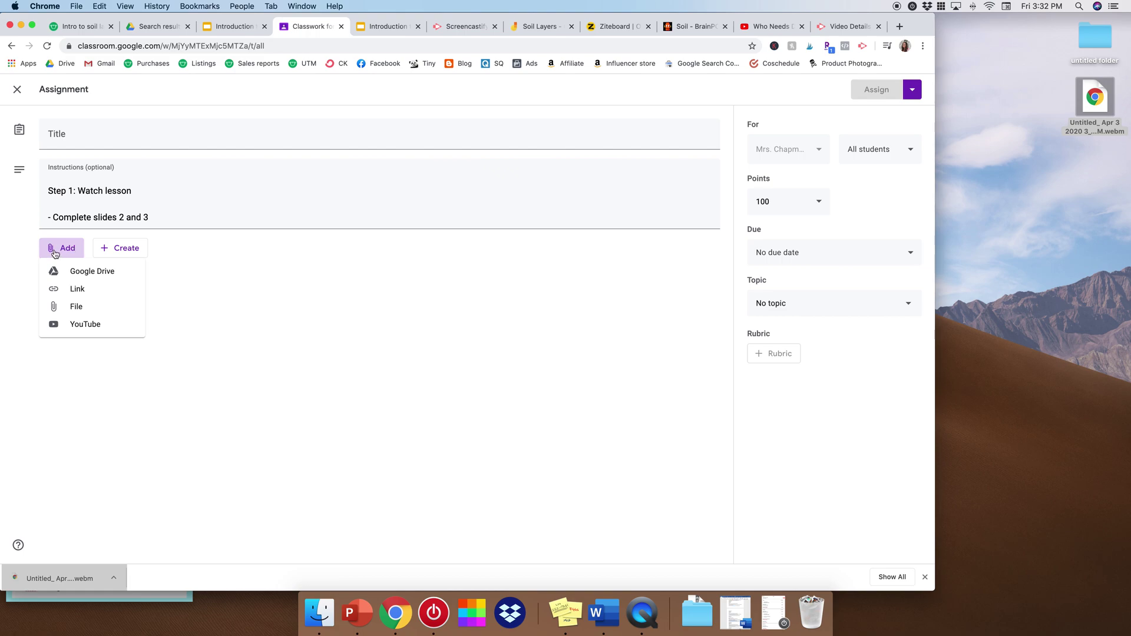
{"action": "left_click", "coordinate": [84, 305]}
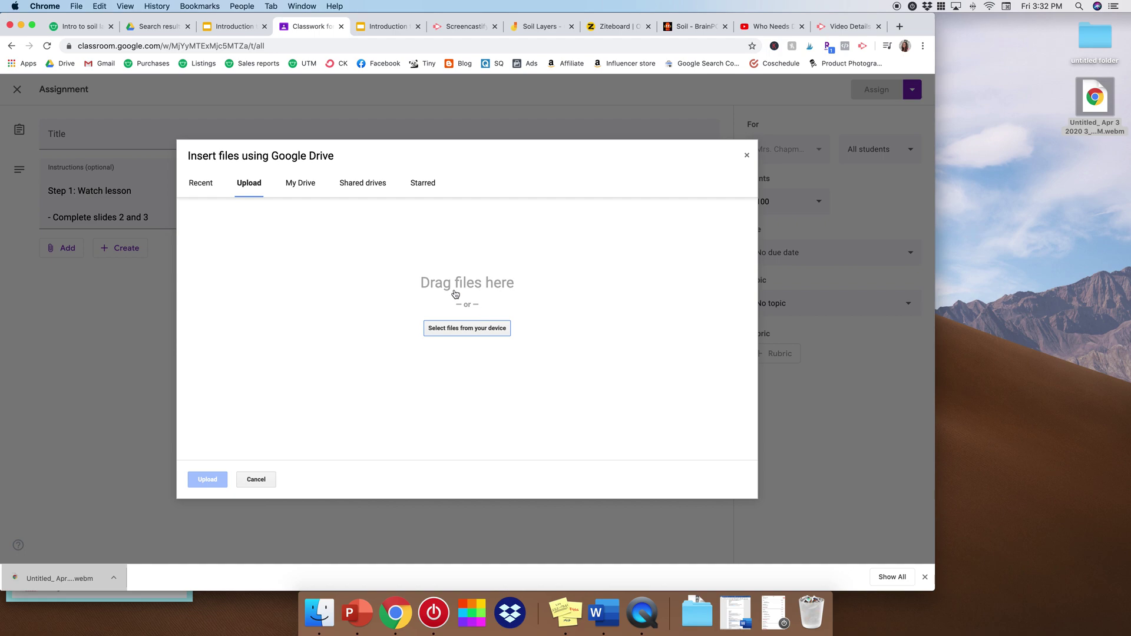
{"action": "left_click_drag", "start_coordinate": [1083, 101], "coordinate": [598, 298]}
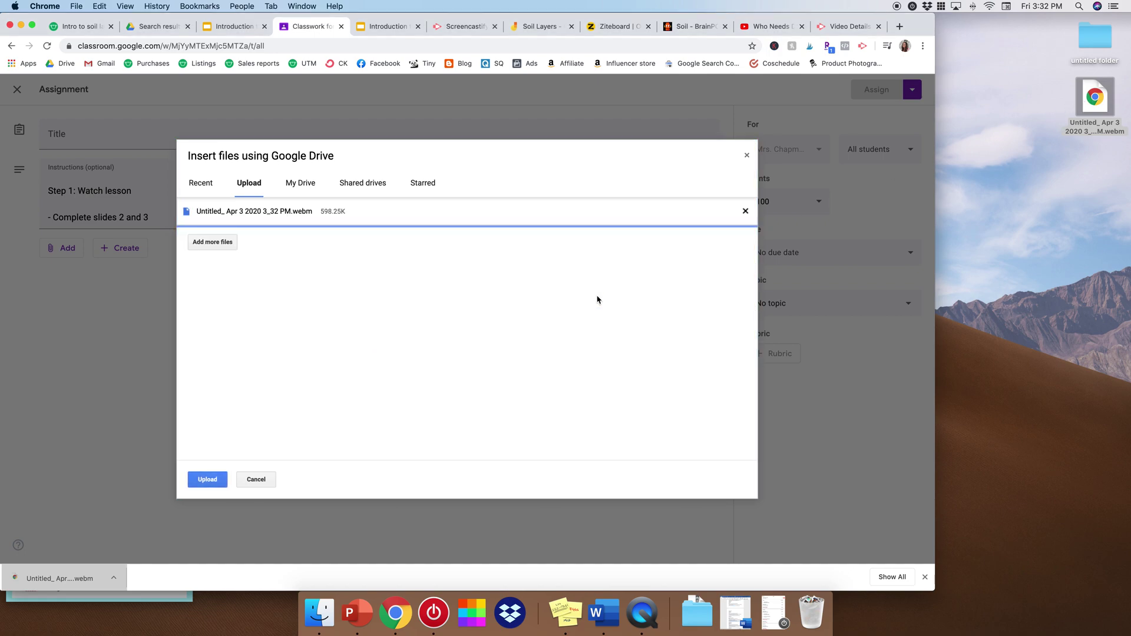
{"action": "left_click", "coordinate": [210, 482]}
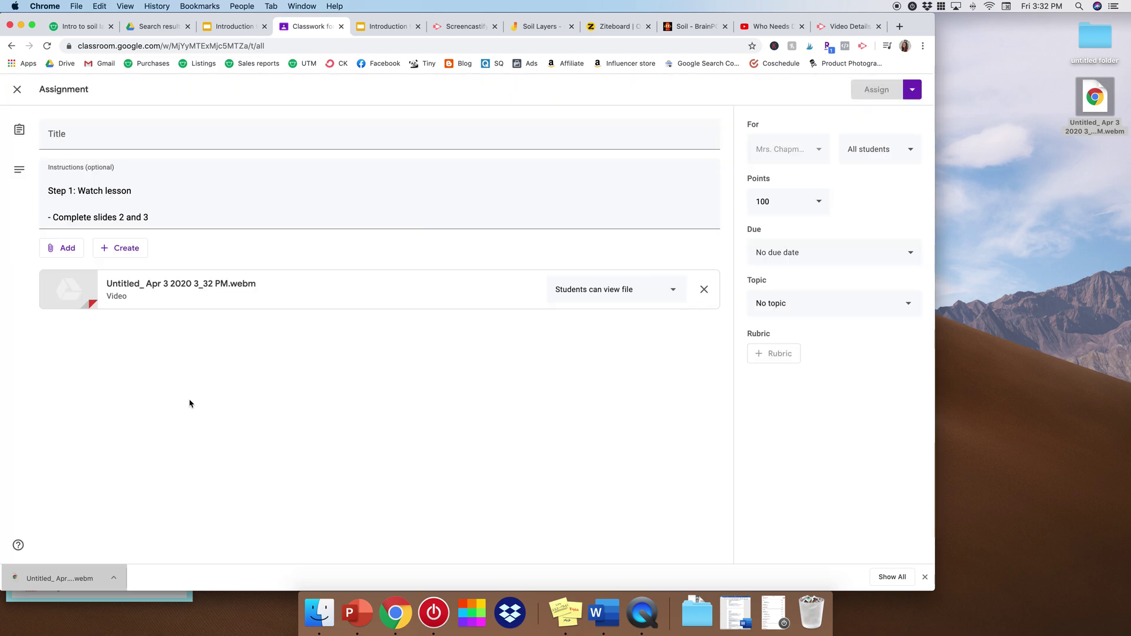
Attach the Introduction to Soil slides from Google Drive.
{"action": "left_click", "coordinate": [66, 248]}
{"action": "left_click", "coordinate": [60, 271]}
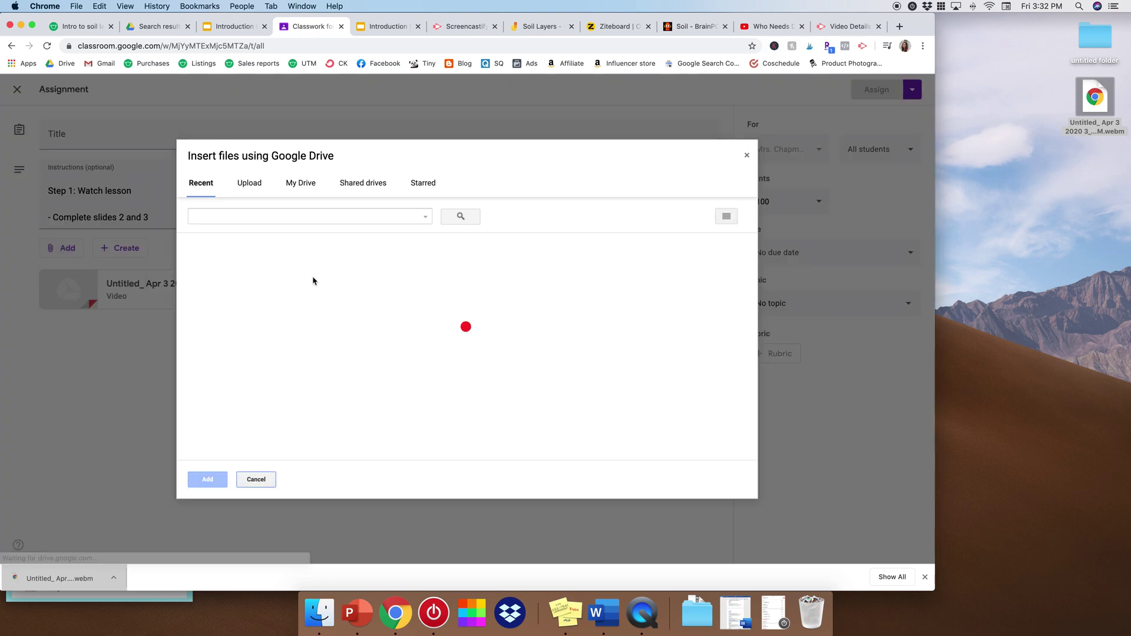
{"action": "left_click", "coordinate": [437, 311]}
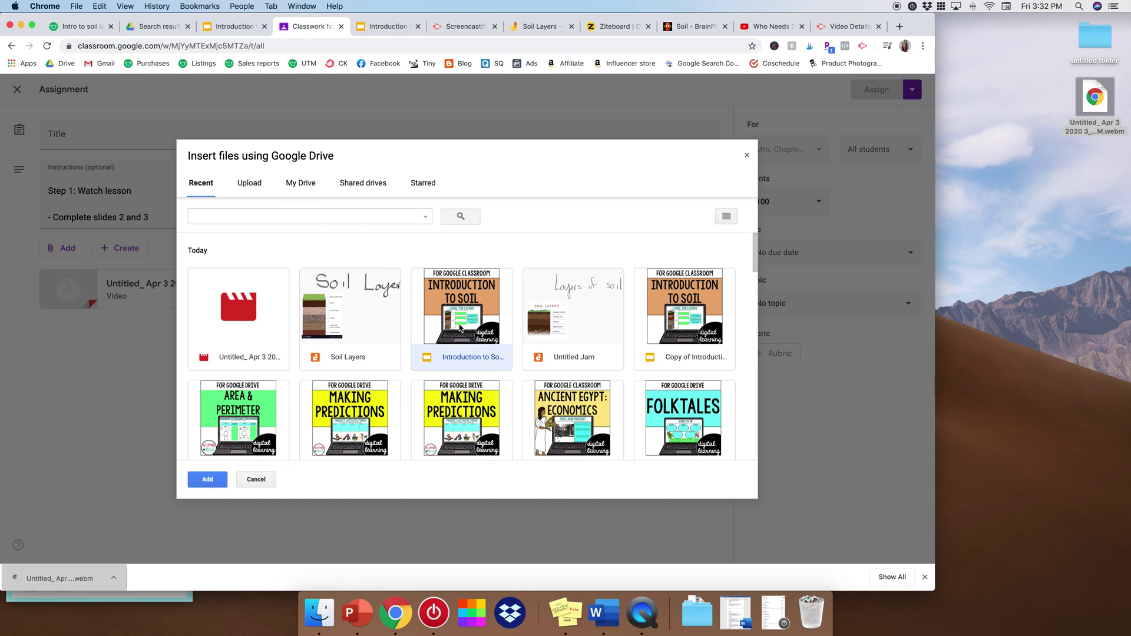
{"action": "left_click", "coordinate": [207, 479]}
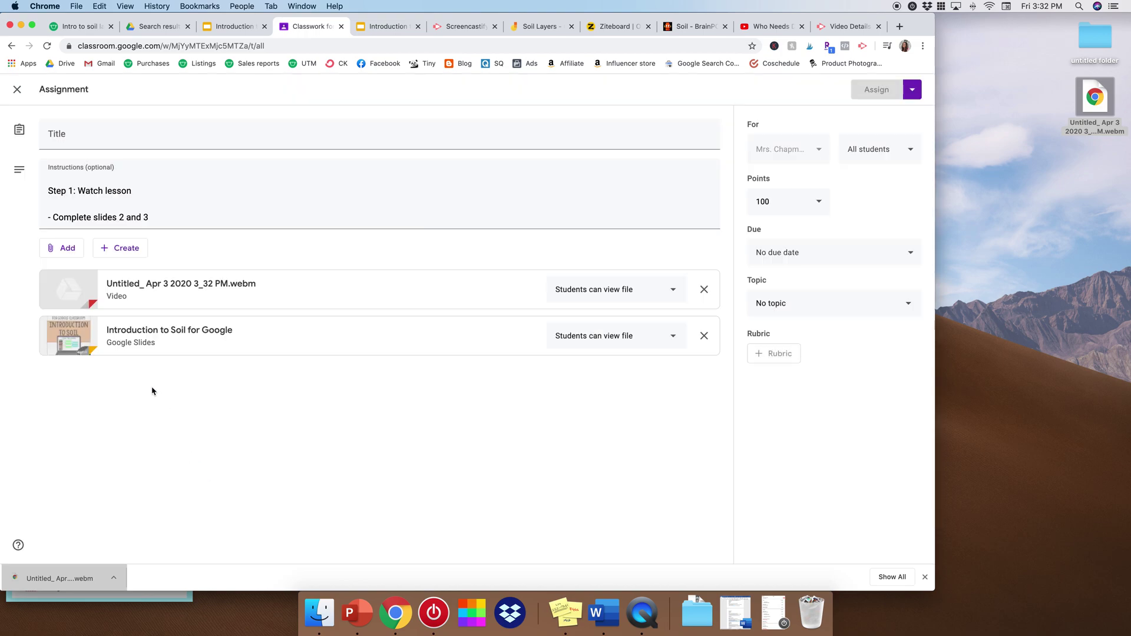
Title the assignment 'Intro to soil' and start a 'Step 2' line below Step 1.
{"action": "left_click", "coordinate": [76, 139]}
{"action": "type", "text": "Intro t"}
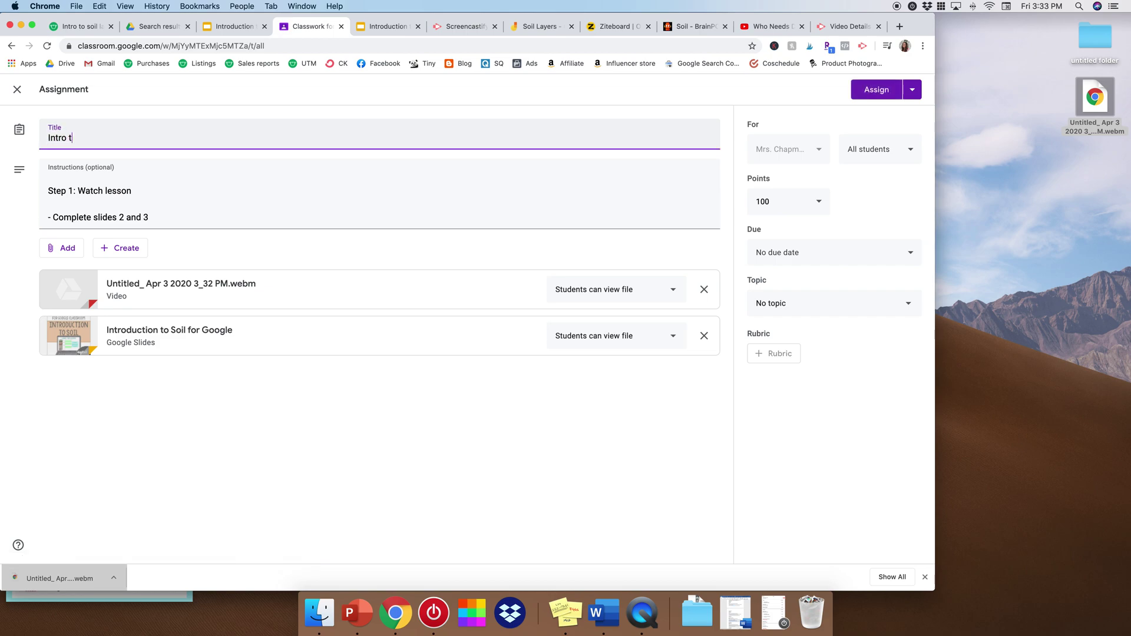
{"action": "type", "text": "o soil"}
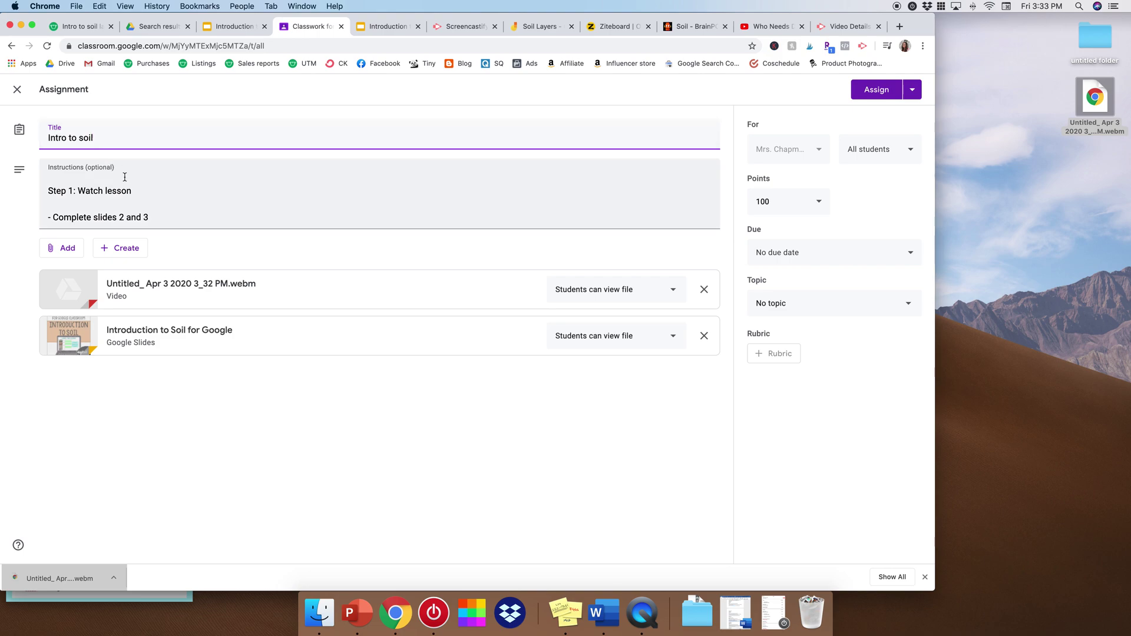
{"action": "left_click", "coordinate": [142, 192]}
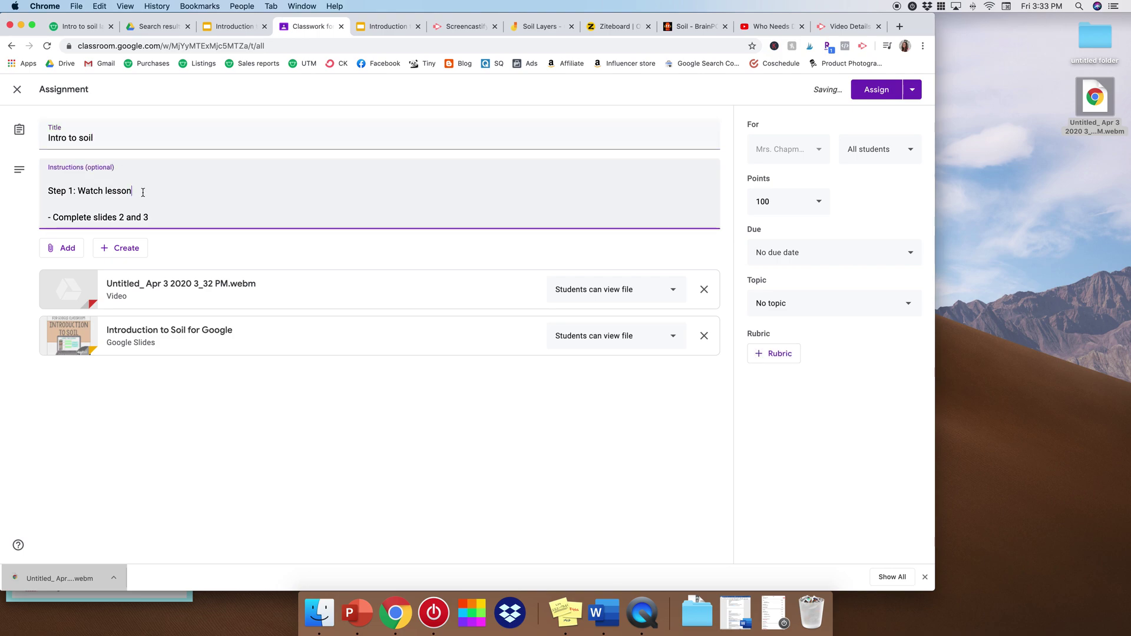
{"action": "key", "text": "Down"}
{"action": "type", "text": "Step 2"}
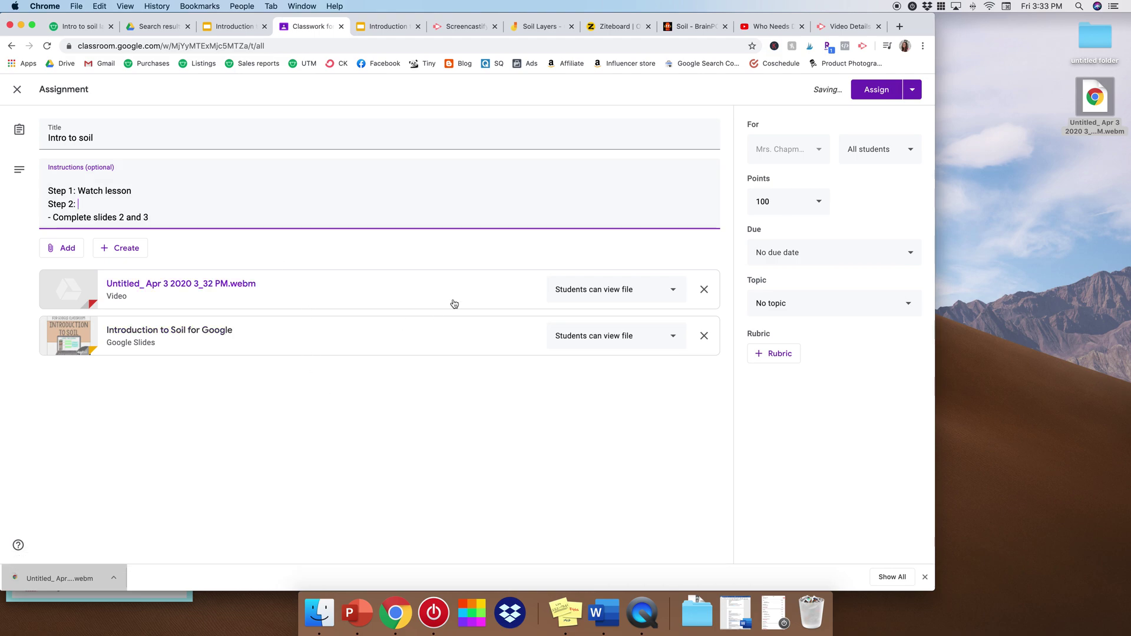
Compare the Soil Layers Jamboard and Ziteboard, then close Ziteboard to reveal BrainPOP's Soil movie.
{"action": "left_click", "coordinate": [560, 34]}
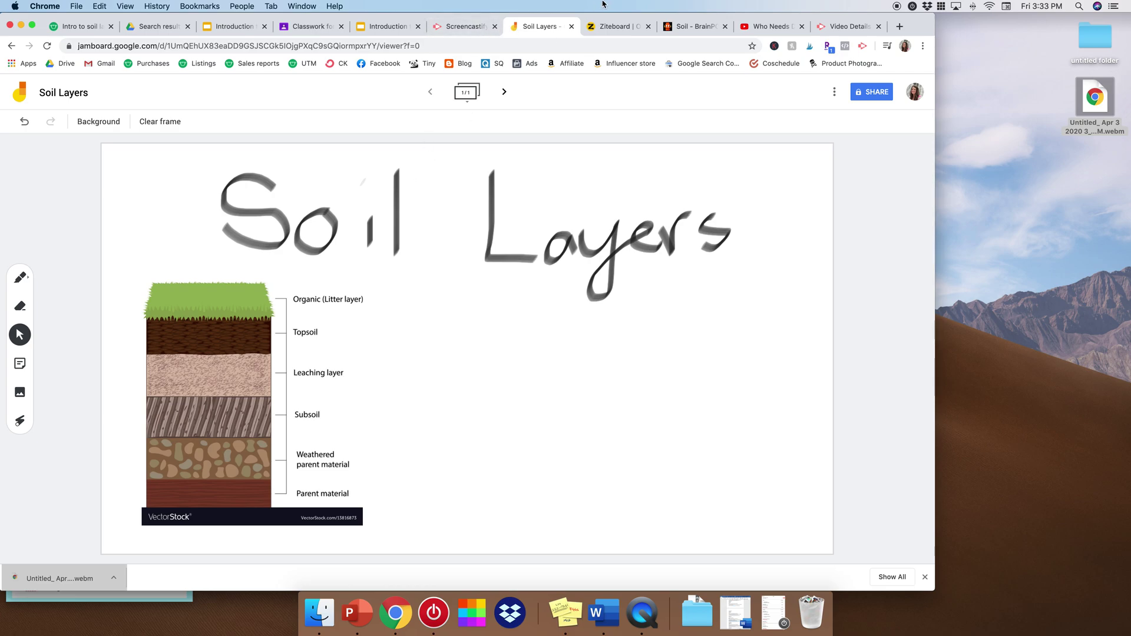
{"action": "left_click", "coordinate": [606, 26]}
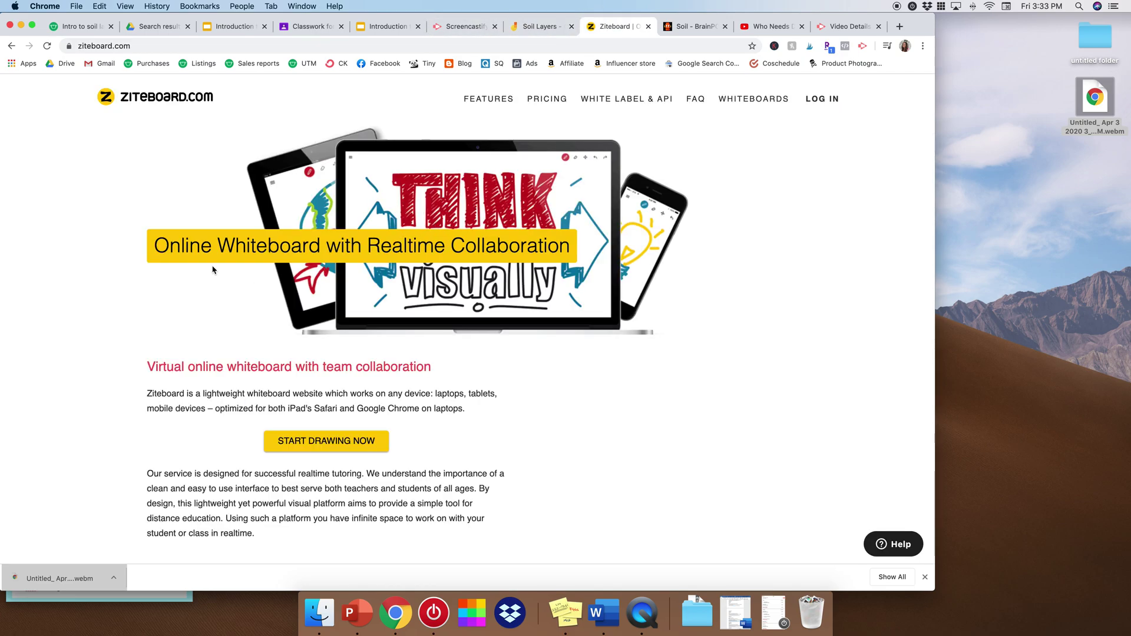
{"action": "left_click", "coordinate": [543, 30]}
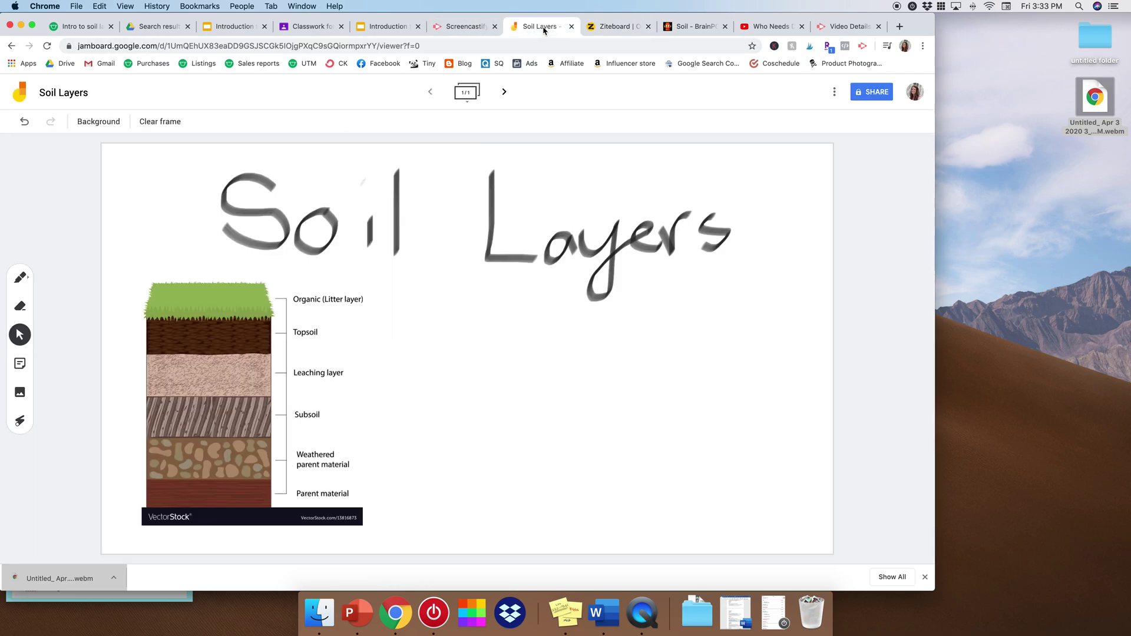
{"action": "left_click", "coordinate": [613, 27]}
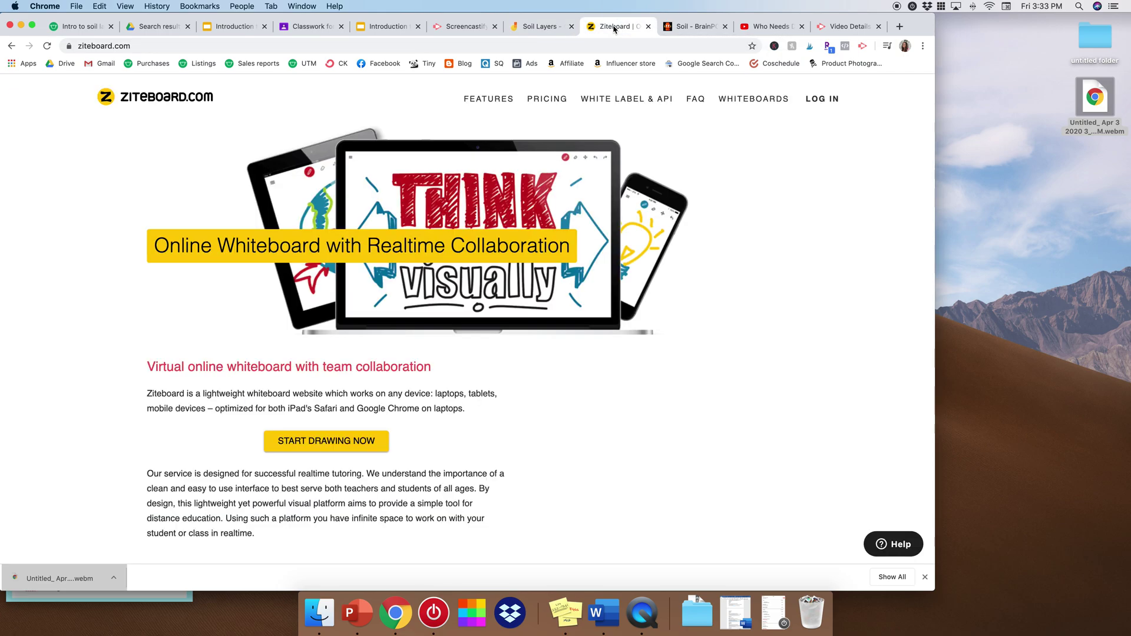
{"action": "left_click", "coordinate": [648, 27]}
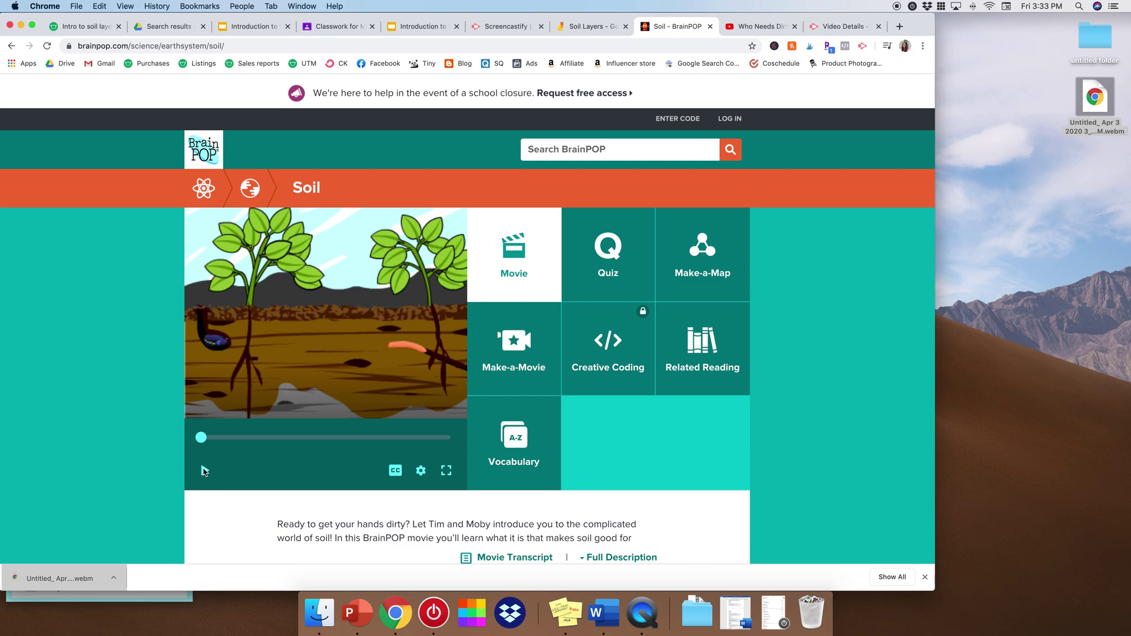
{"action": "left_click", "coordinate": [203, 471]}
Dismiss the BrainPOP login prompt and copy the Soil movie page address.
{"action": "left_click", "coordinate": [638, 128]}
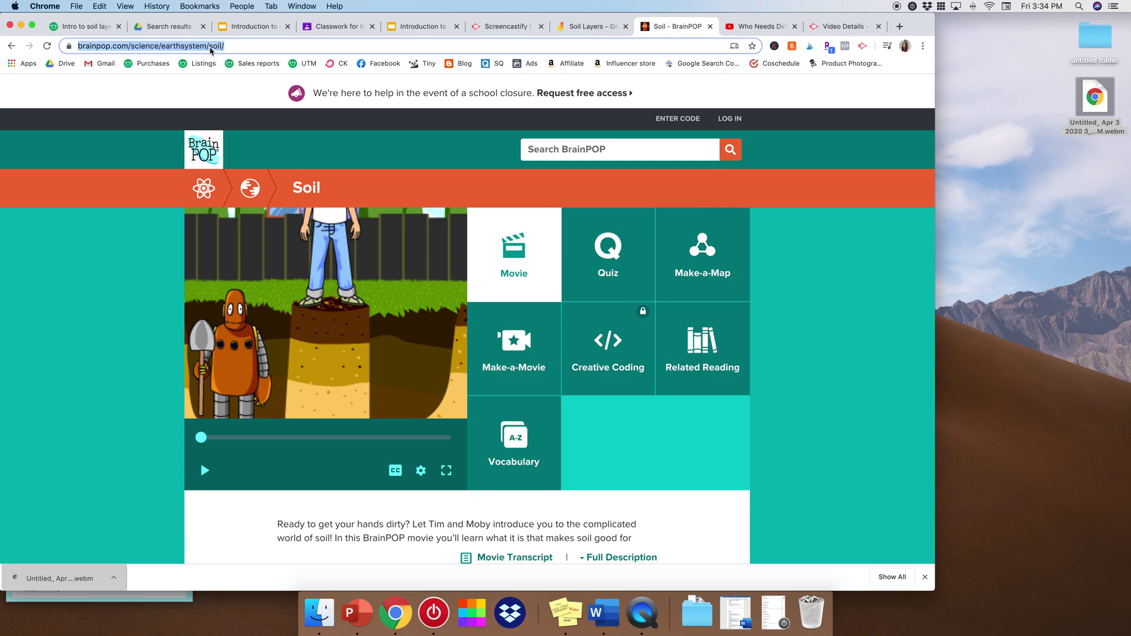
{"action": "left_click", "coordinate": [216, 47]}
{"action": "key", "text": "super+c"}
{"action": "left_click", "coordinate": [239, 31]}
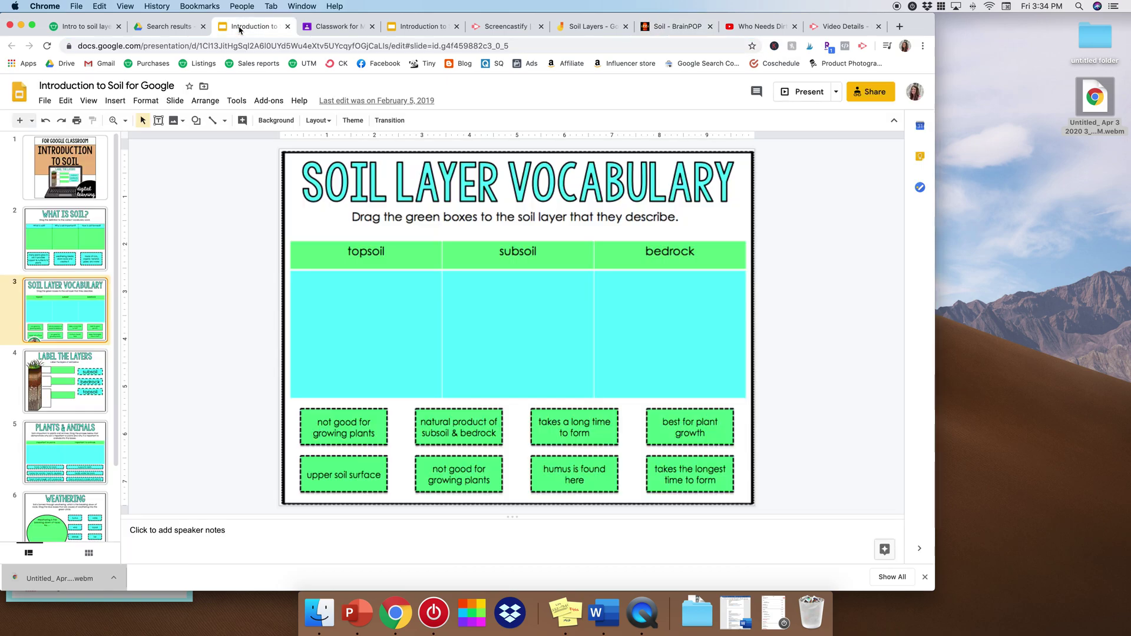
Write Step 2 'Watch BrainPop on soil layers' with the pasted link and Username/Password labels, then start Step 3.
{"action": "left_click", "coordinate": [327, 27]}
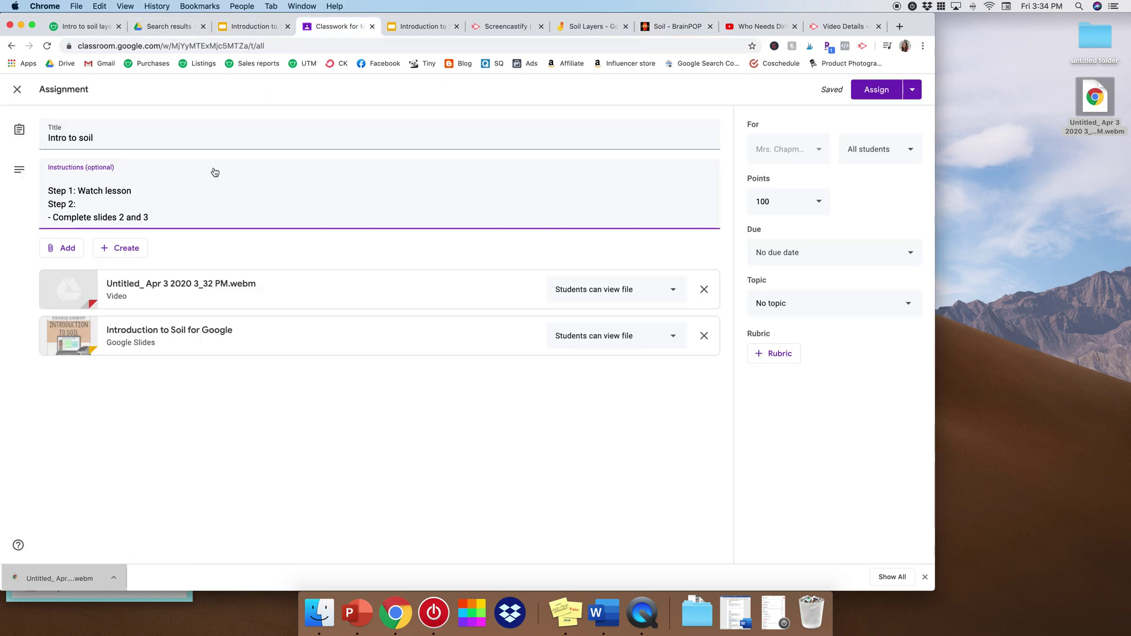
{"action": "type", "text": "Watch BrainPop on soil layers"}
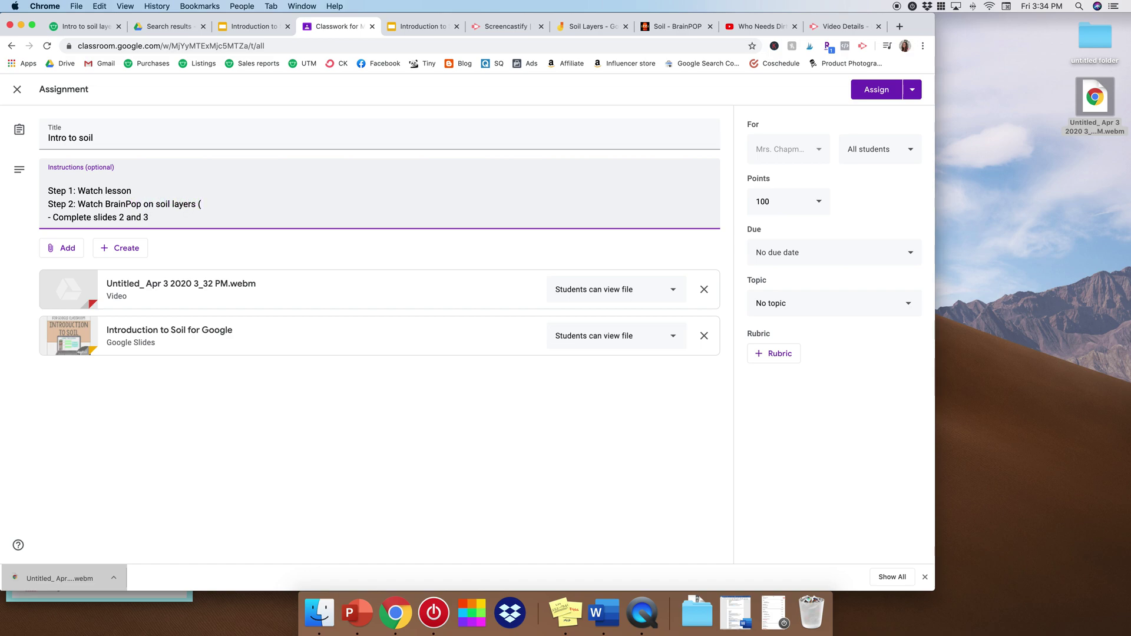
{"action": "type", "text": " ("}
{"action": "key", "text": "super+v"}
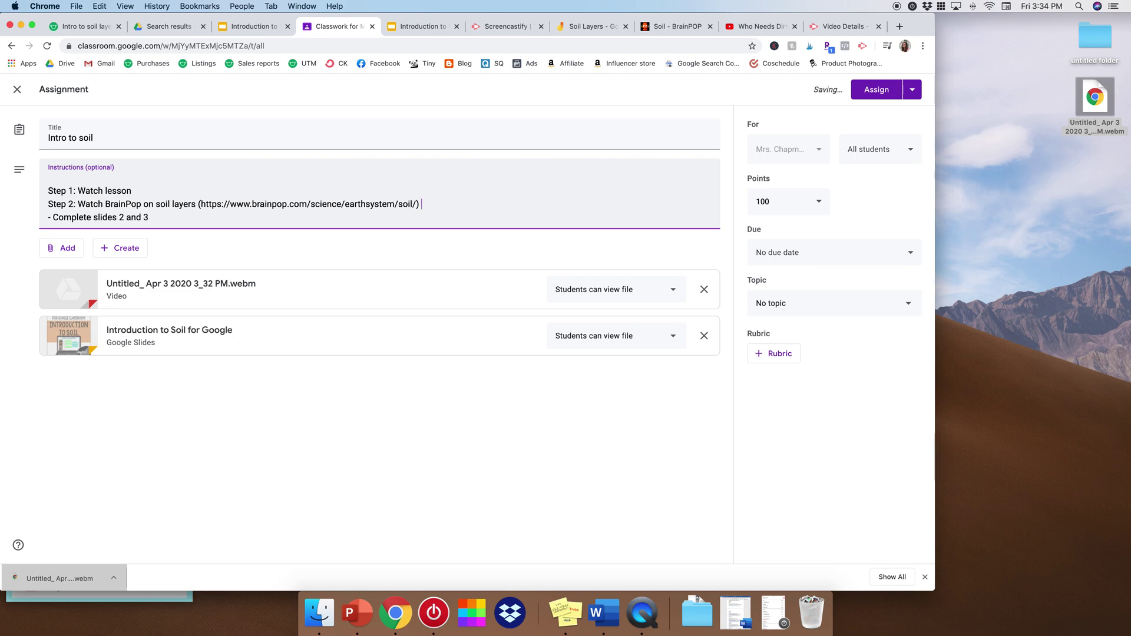
{"action": "type", "text": "Username: Password:"}
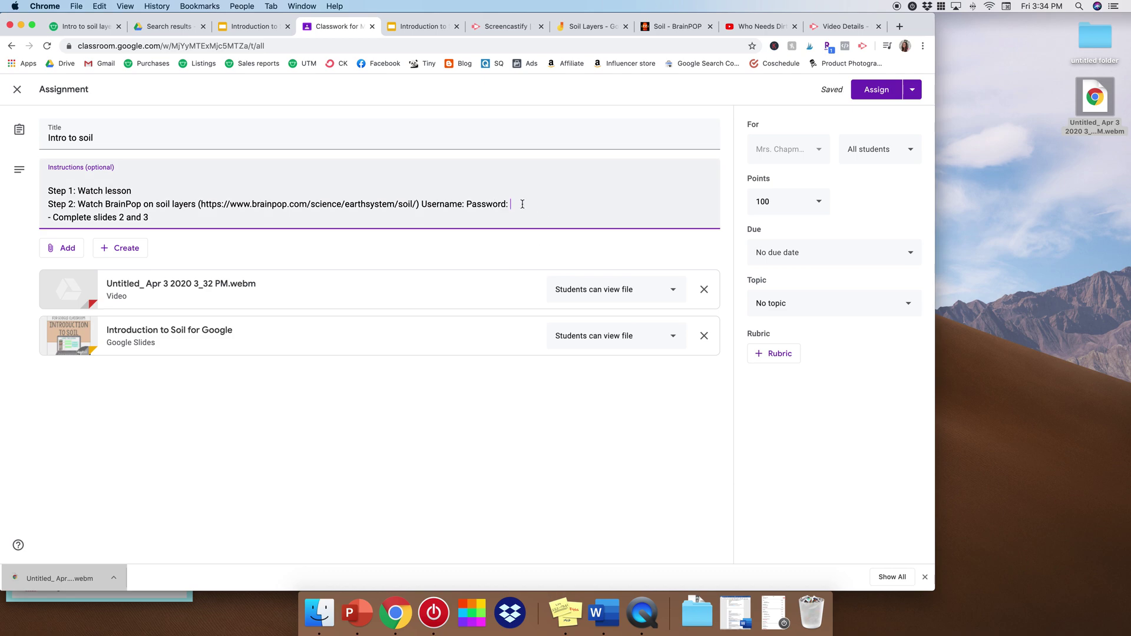
{"action": "key", "text": "Return"}
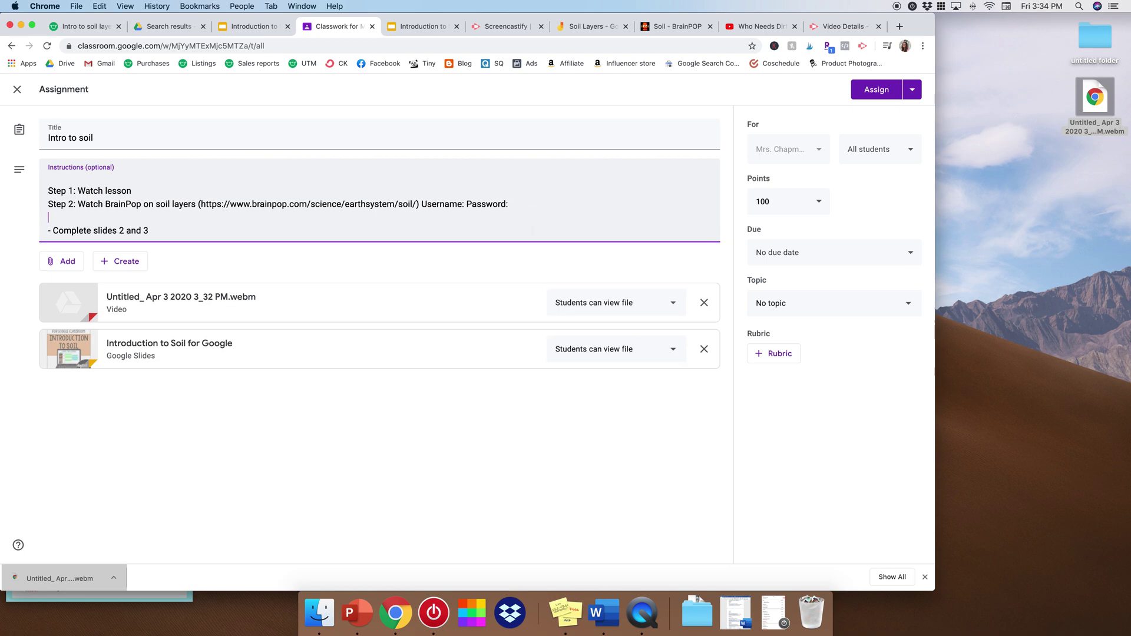
{"action": "type", "text": "Step 3:"}
{"action": "left_click", "coordinate": [677, 27]}
Go back to the Crash Course Kids YouTube channel and browse its videos.
{"action": "left_click", "coordinate": [746, 29]}
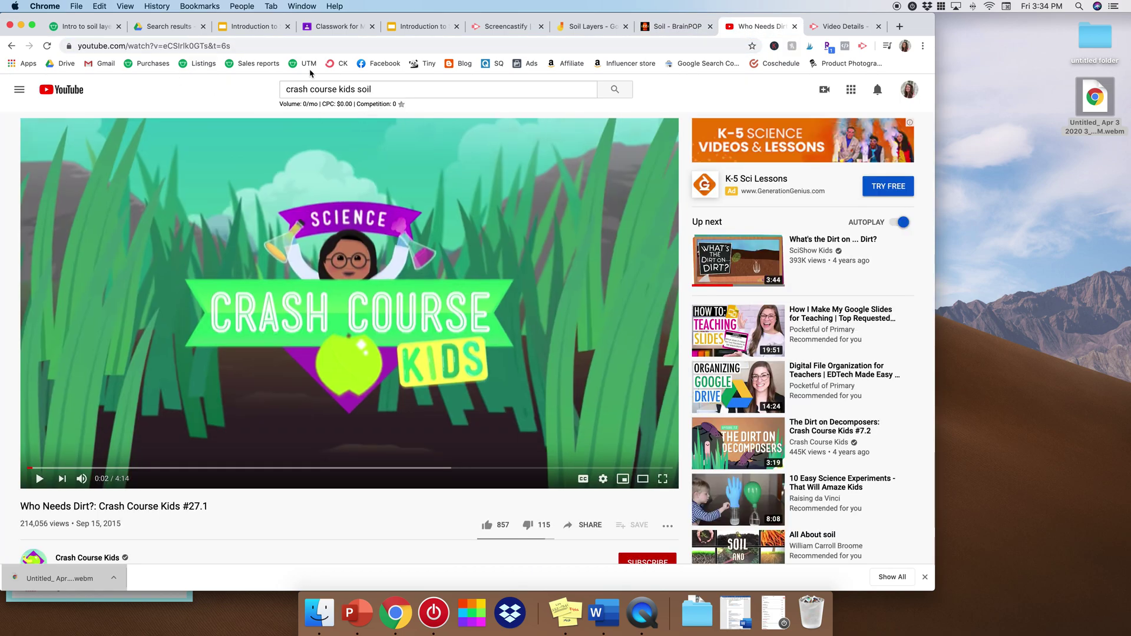
{"action": "left_click", "coordinate": [11, 45]}
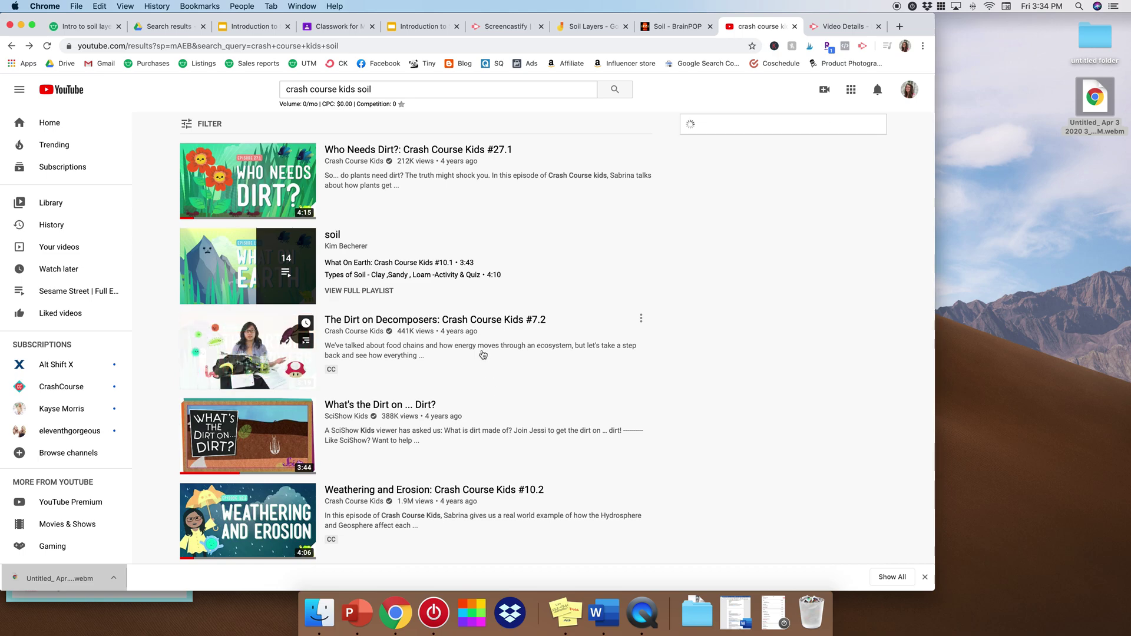
{"action": "left_click", "coordinate": [11, 46]}
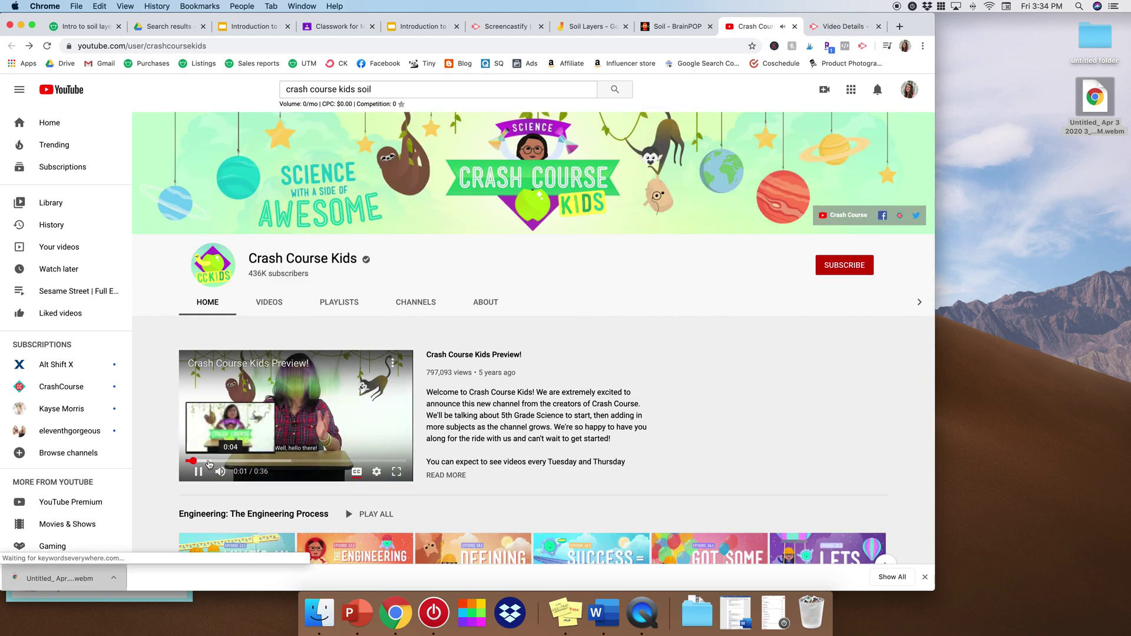
{"action": "left_click", "coordinate": [197, 471]}
{"action": "scroll", "coordinate": [757, 371], "scroll_direction": "down", "scroll_amount": 2}
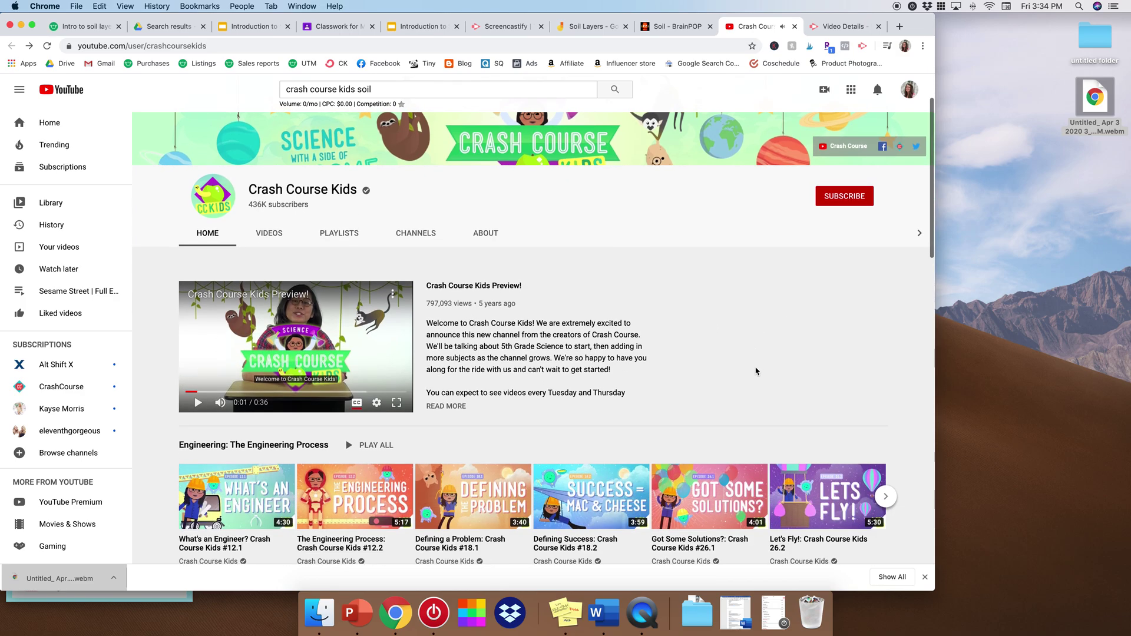
{"action": "scroll", "coordinate": [647, 401], "scroll_direction": "down", "scroll_amount": 5}
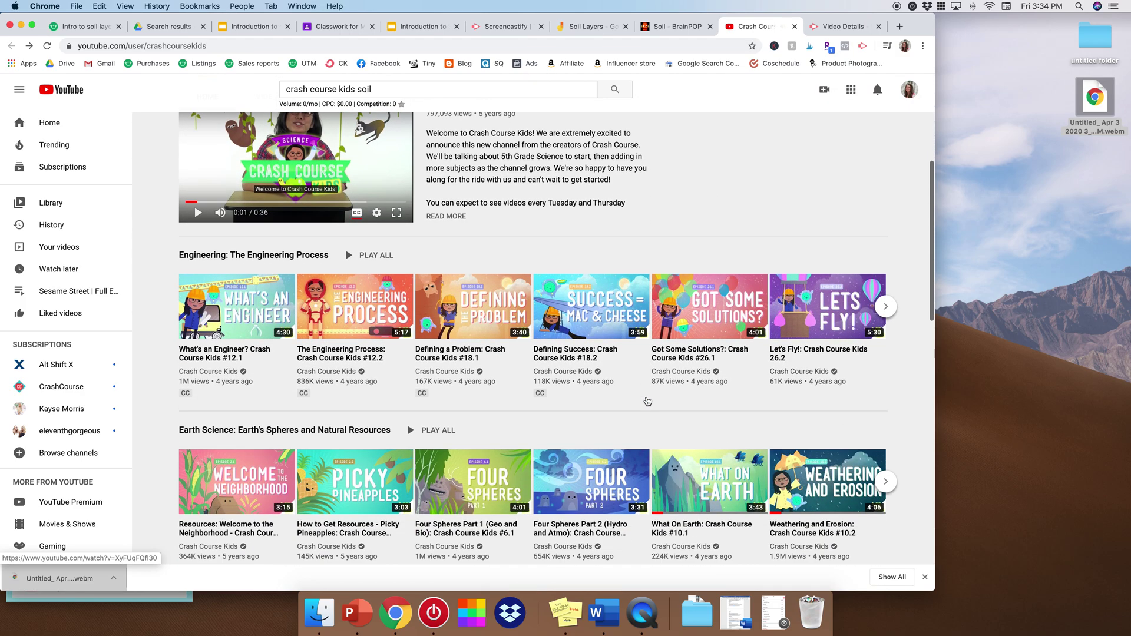
{"action": "scroll", "coordinate": [569, 406], "scroll_direction": "down", "scroll_amount": 5}
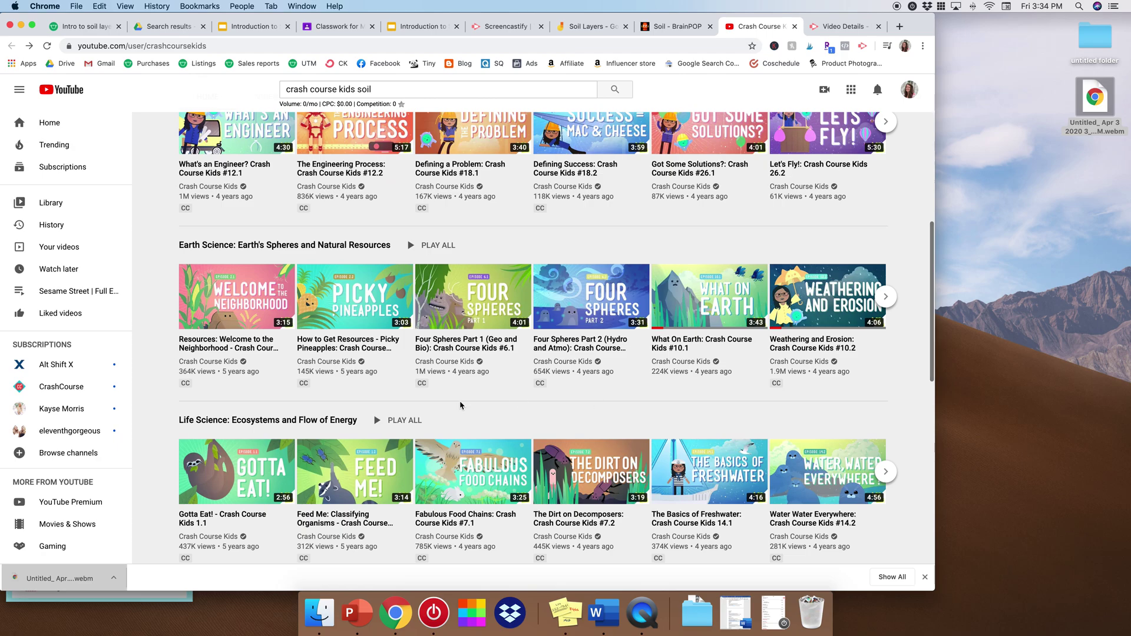
{"action": "scroll", "coordinate": [591, 400], "scroll_direction": "down", "scroll_amount": 12}
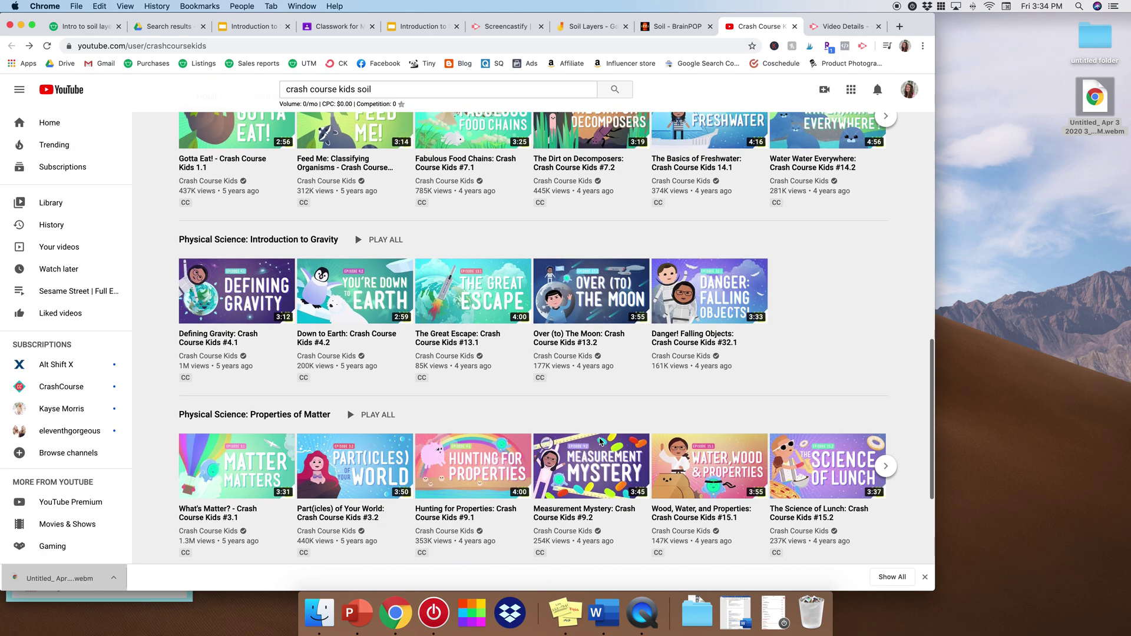
{"action": "scroll", "coordinate": [599, 442], "scroll_direction": "up", "scroll_amount": 18}
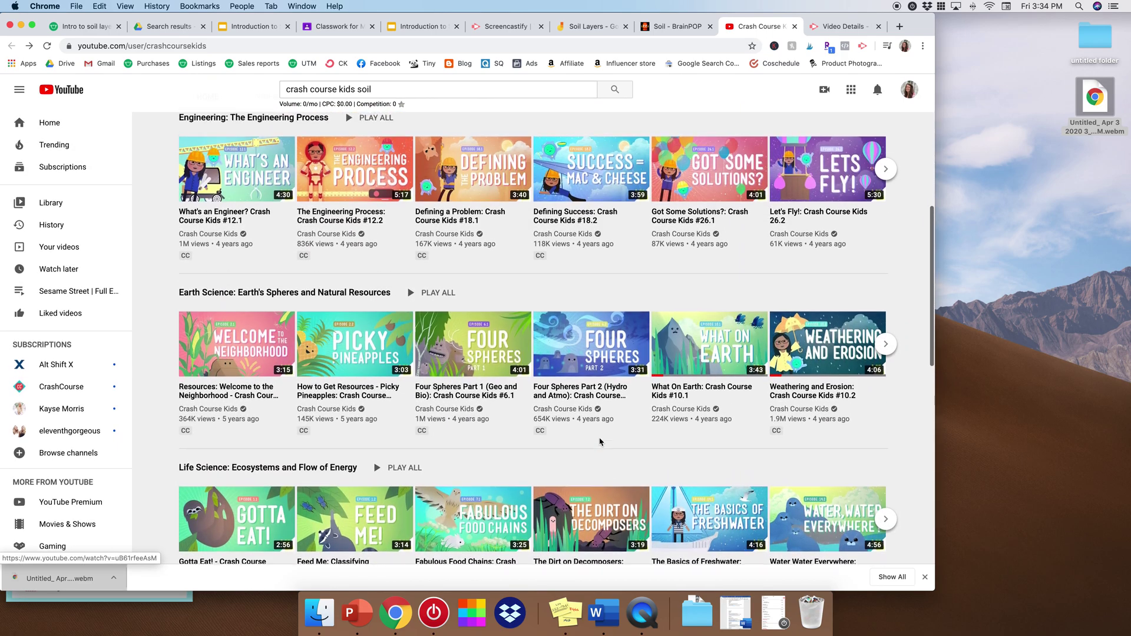
{"action": "scroll", "coordinate": [600, 442], "scroll_direction": "up", "scroll_amount": 5}
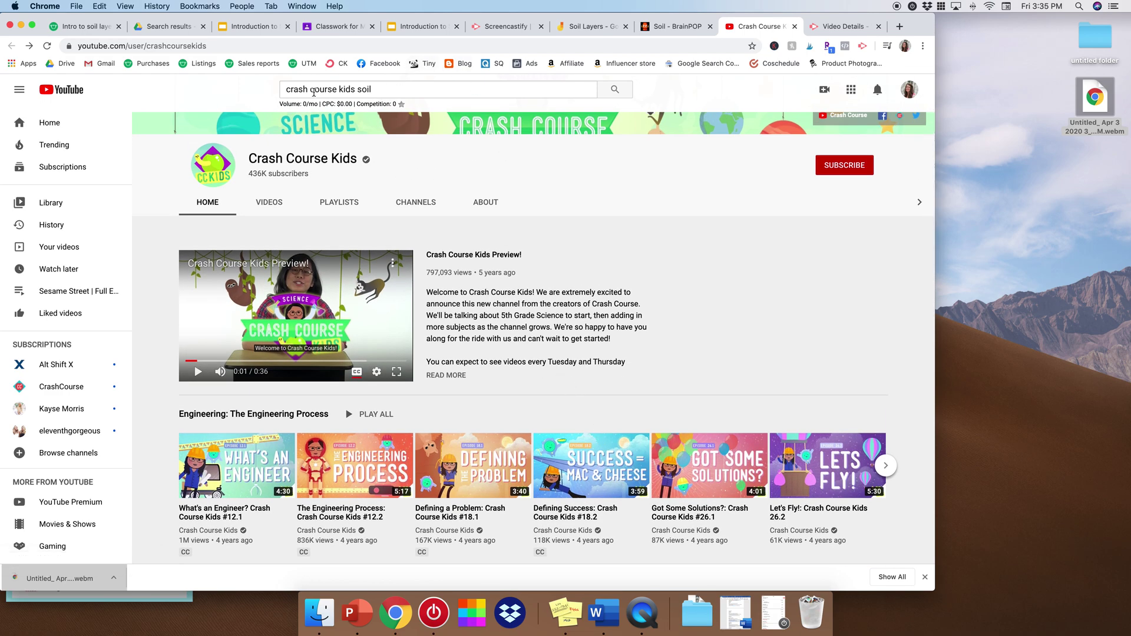
Search 'crash course kids soil', open Who Needs Dirt?, and select its web address.
{"action": "left_click", "coordinate": [383, 89]}
{"action": "key", "text": "Return"}
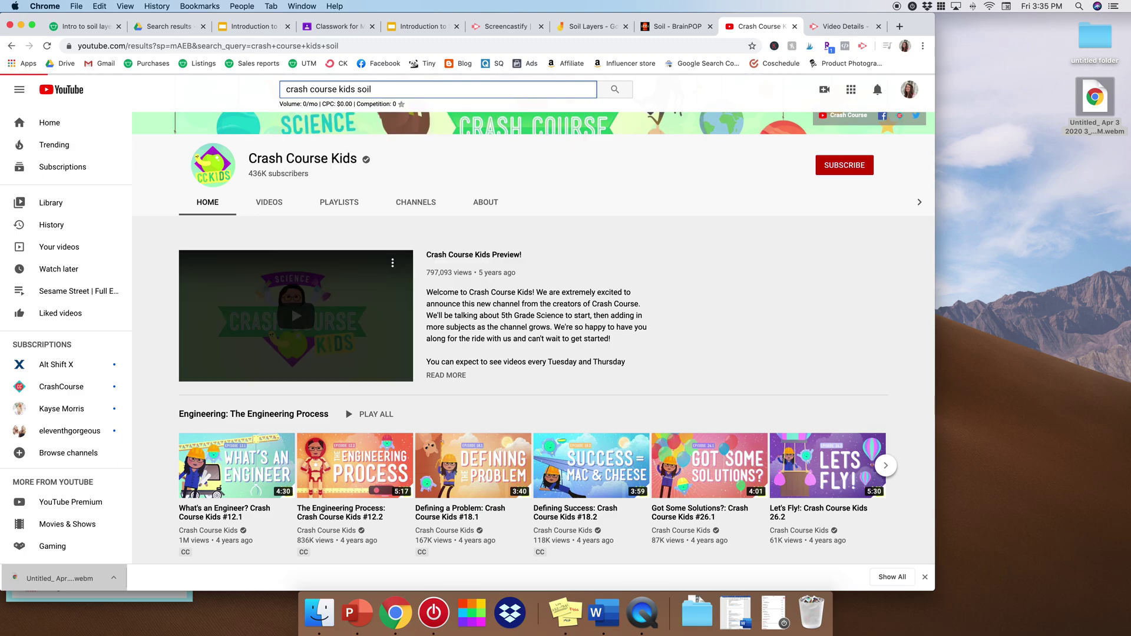
{"action": "left_click", "coordinate": [512, 175]}
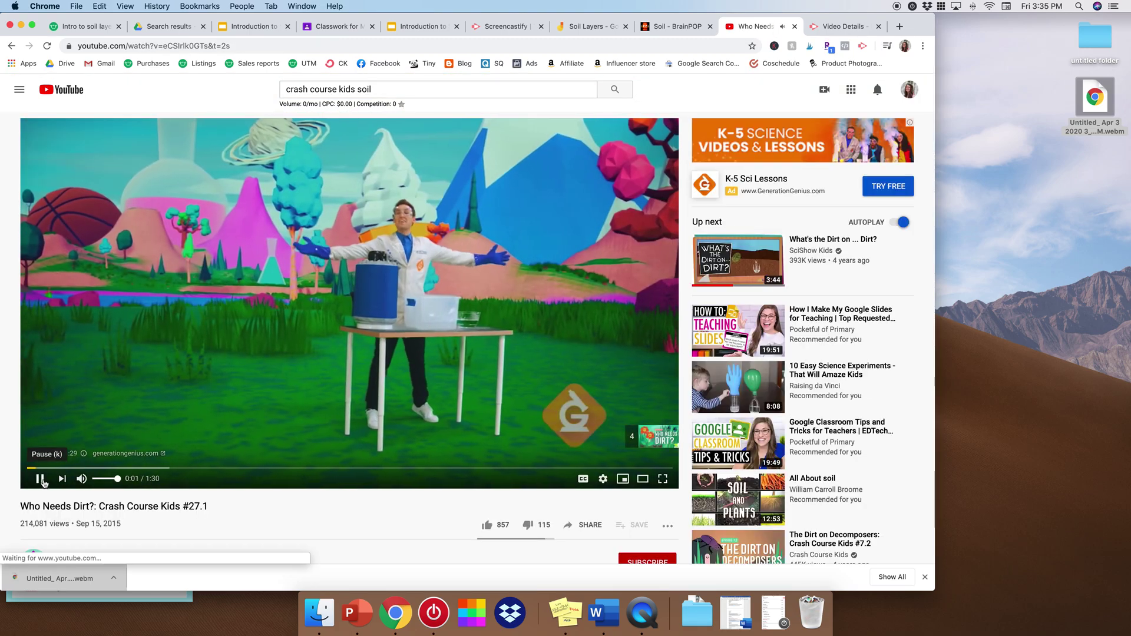
{"action": "left_click", "coordinate": [39, 478]}
{"action": "left_click", "coordinate": [163, 46]}
{"action": "key", "text": "super+c"}
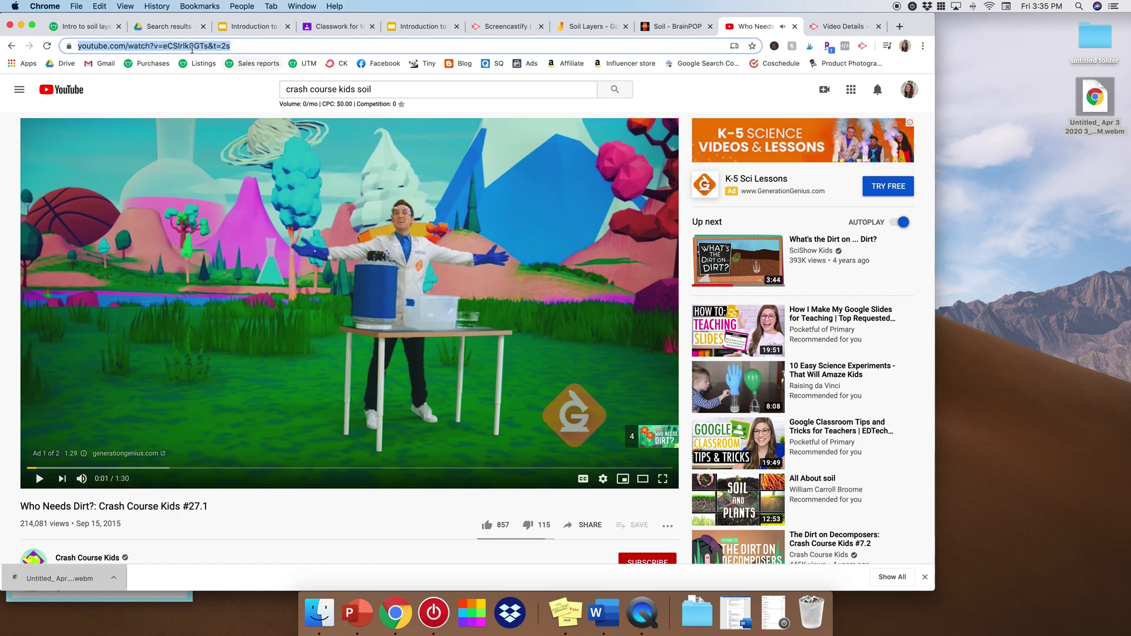
Complete Step 3 'Crash Course Kids on soil' with the pasted YouTube video link in parentheses.
{"action": "left_click", "coordinate": [329, 26]}
{"action": "type", "text": "sh Cour"}
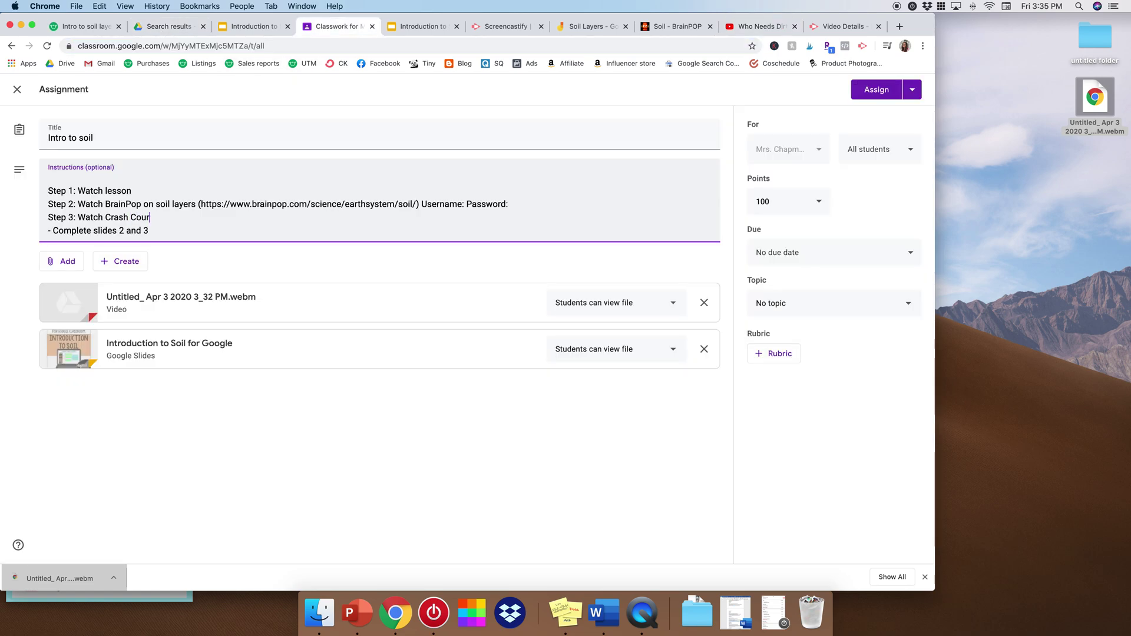
{"action": "type", "text": "se Kids on soil"}
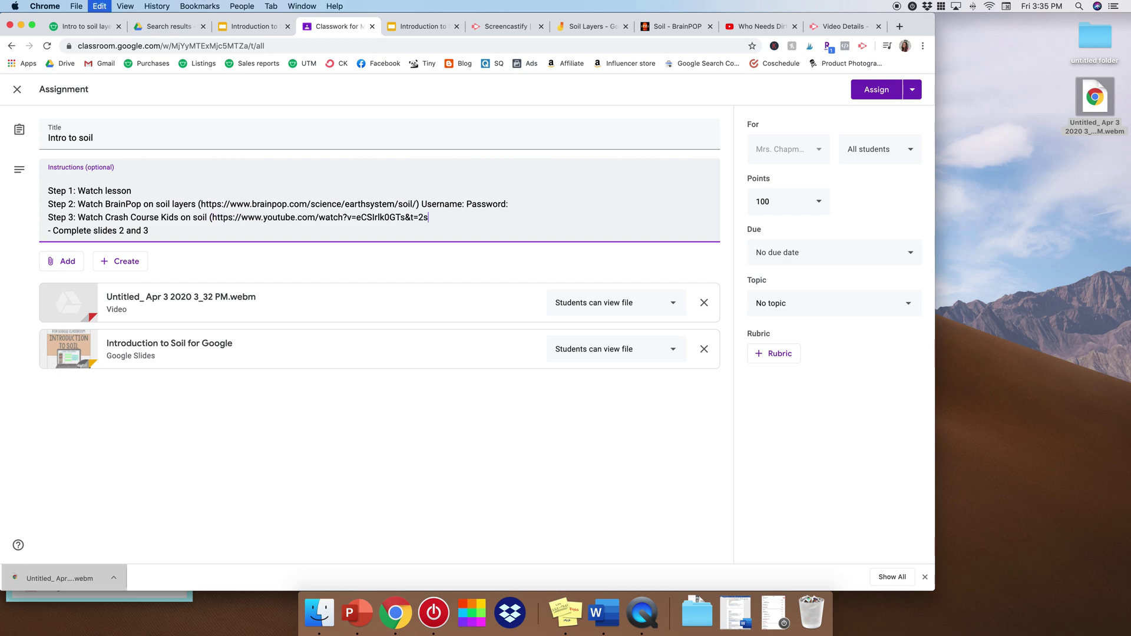
{"action": "type", "text": " ("}
{"action": "key", "text": "super+v"}
{"action": "type", "text": ")"}
Replace the dash before the slides task with 'Step 4:' and assign the assignment.
{"action": "left_click", "coordinate": [57, 232]}
{"action": "key", "text": "BackSpace"}
{"action": "key", "text": "BackSpace"}
{"action": "type", "text": "Step 4:"}
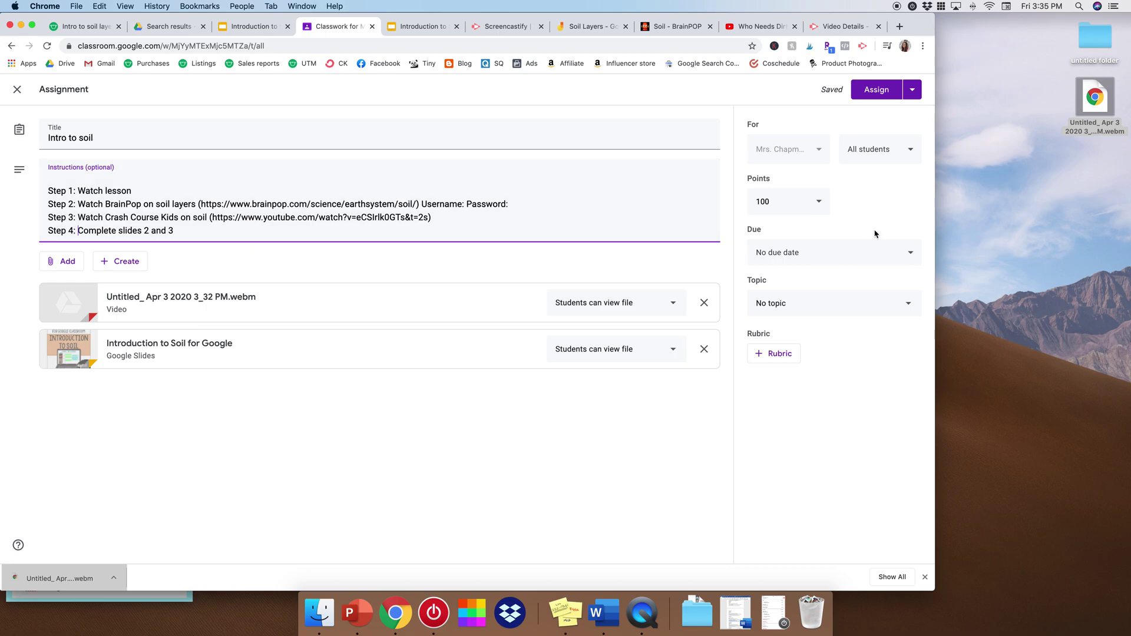
{"action": "left_click", "coordinate": [882, 96]}
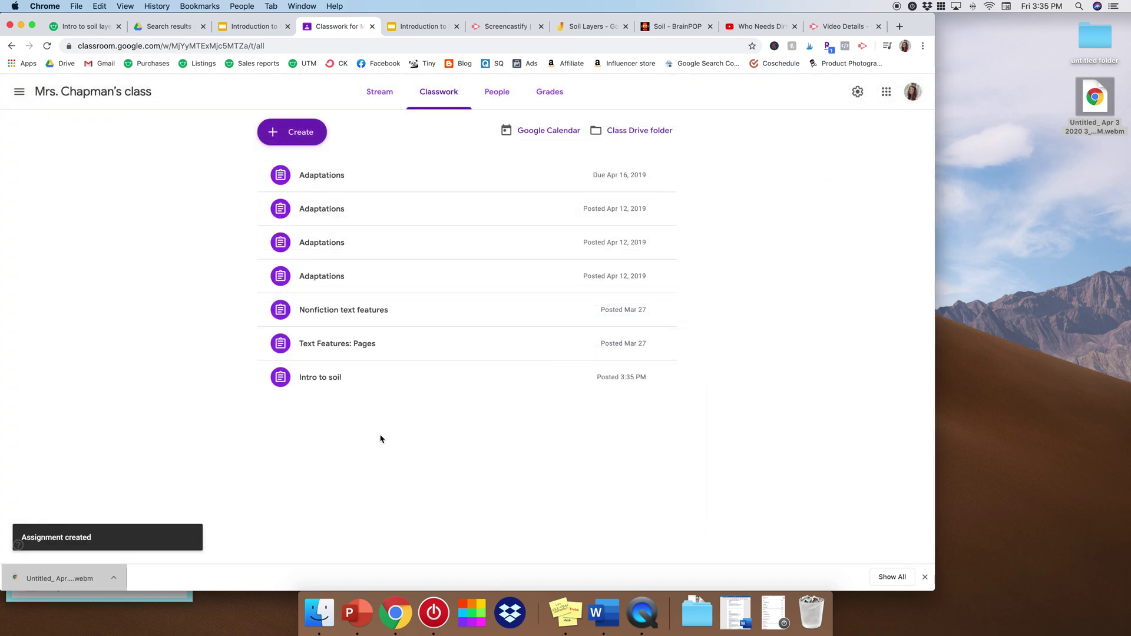
Expand the 'Intro to soil' row in Classwork to view its steps and attachments.
{"action": "left_click", "coordinate": [323, 377]}
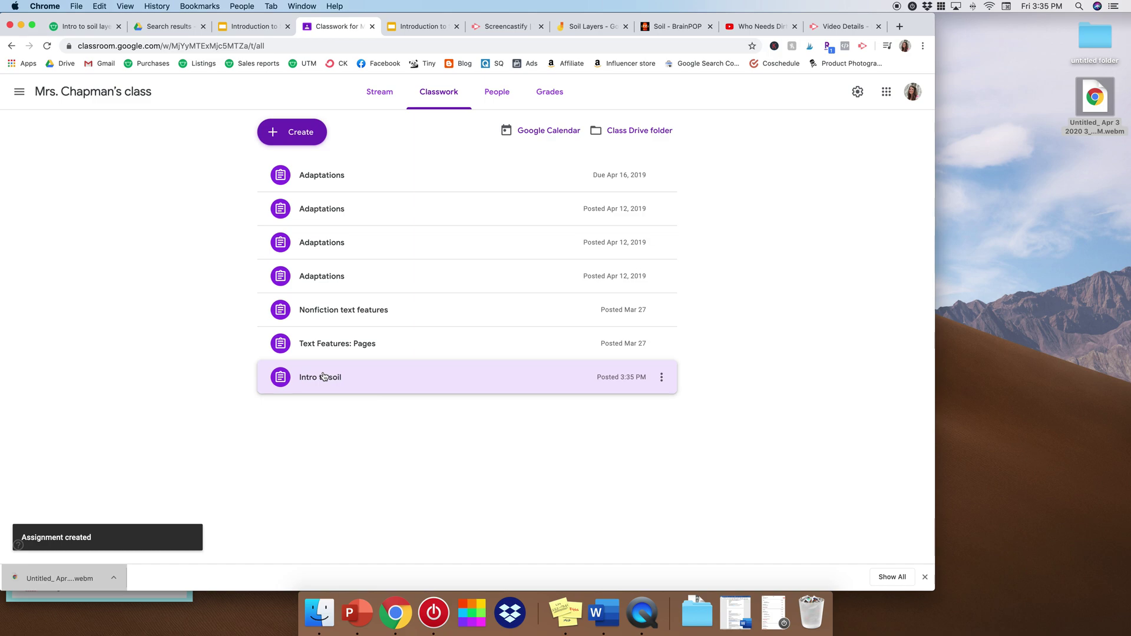